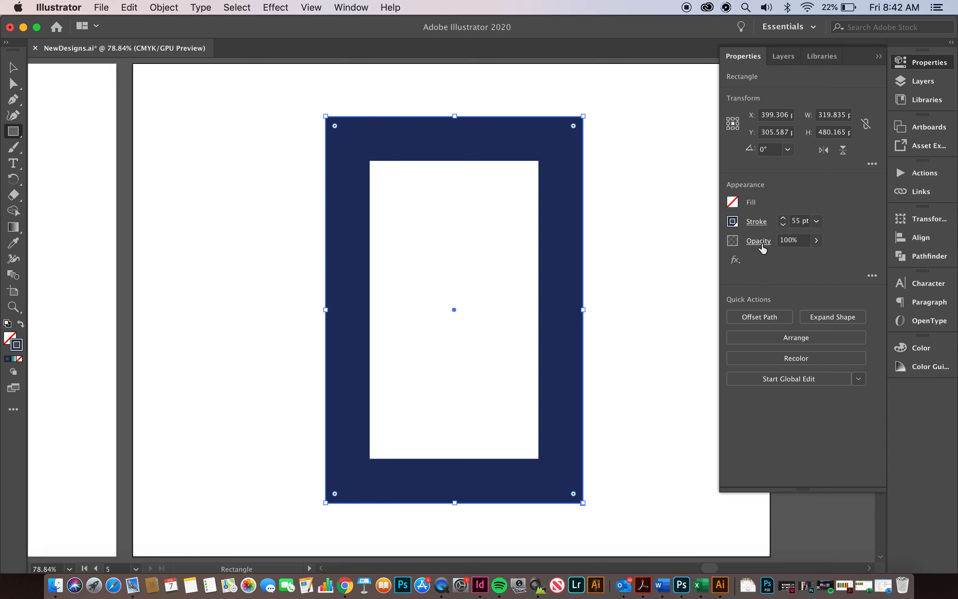
Step: Set the stroke weight of the dark blue rectangle to 58 pt in the detailed stroke options
{"action": "left_click", "coordinate": [755, 224]}
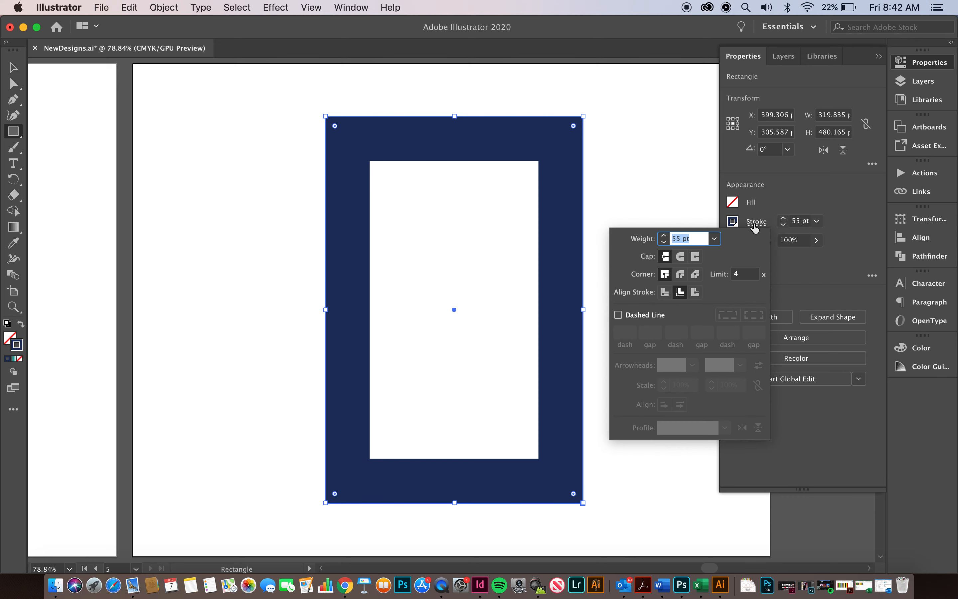
{"action": "left_click", "coordinate": [663, 241]}
{"action": "left_click", "coordinate": [664, 235]}
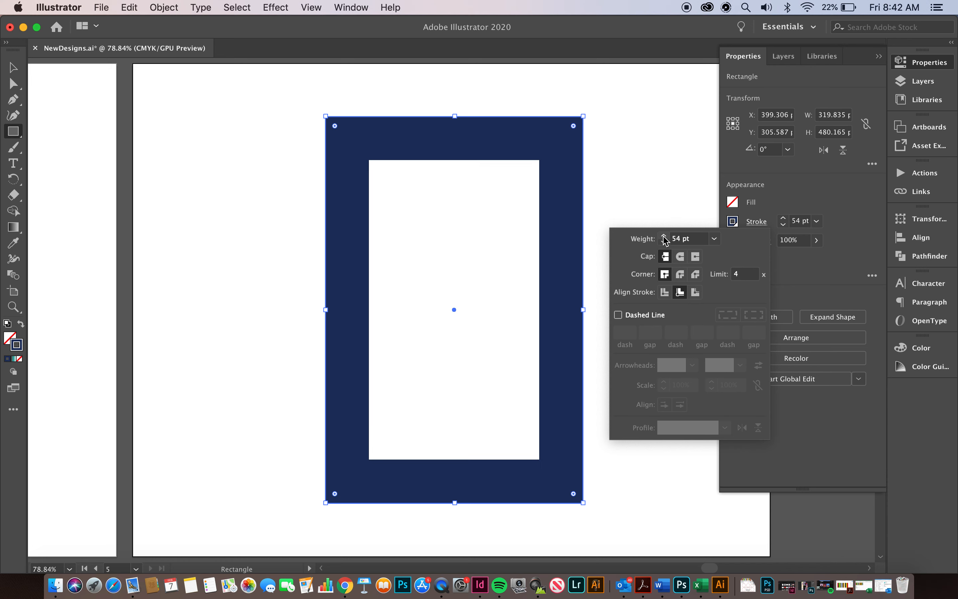
{"action": "left_click", "coordinate": [664, 236]}
{"action": "left_click", "coordinate": [664, 235]}
{"action": "left_click", "coordinate": [664, 235]}
{"action": "left_click", "coordinate": [664, 235]}
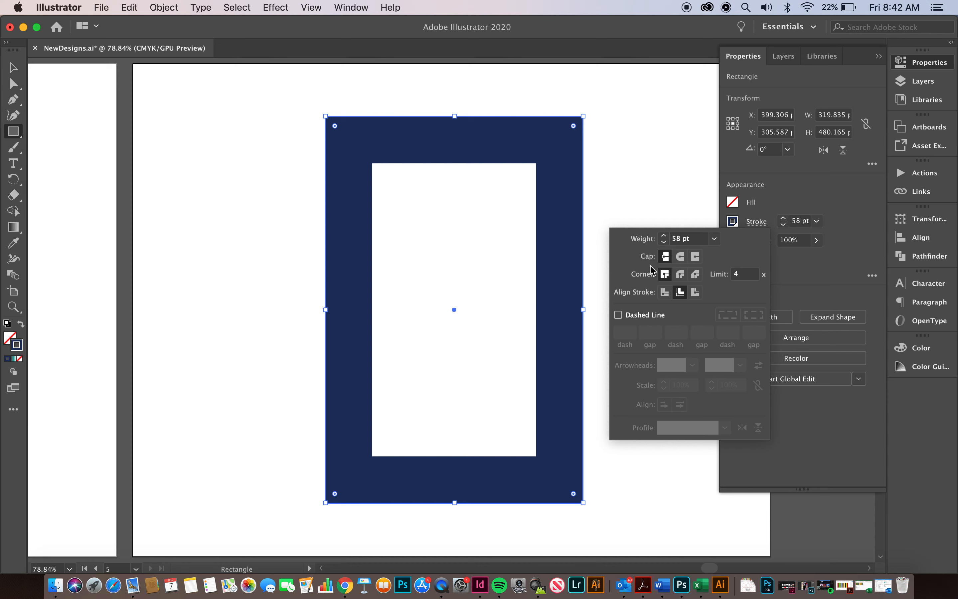
Step: Try a round cap and a round join on the rectangle's stroke, restoring the butt cap and miter join
{"action": "left_click", "coordinate": [681, 257]}
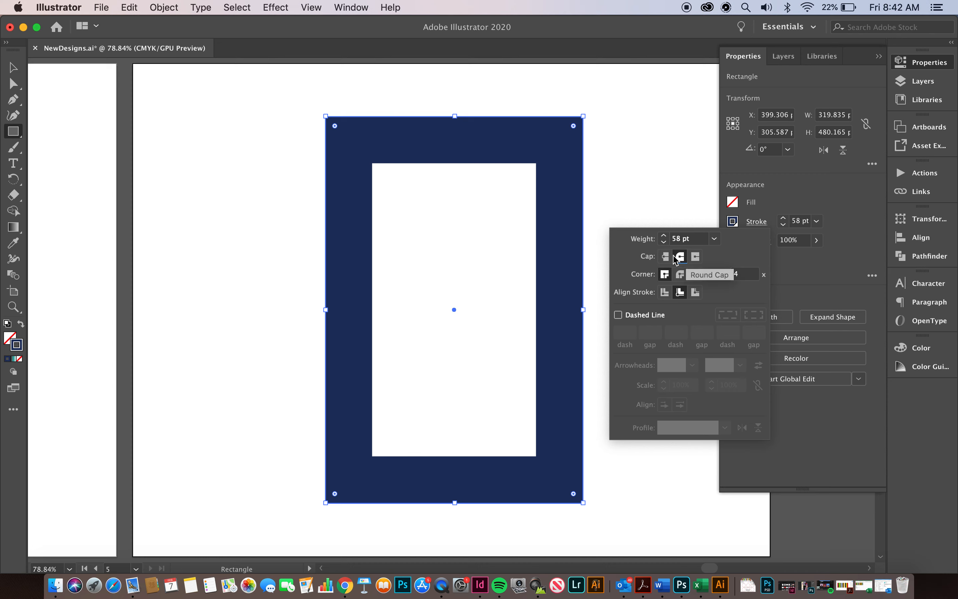
{"action": "left_click", "coordinate": [667, 259]}
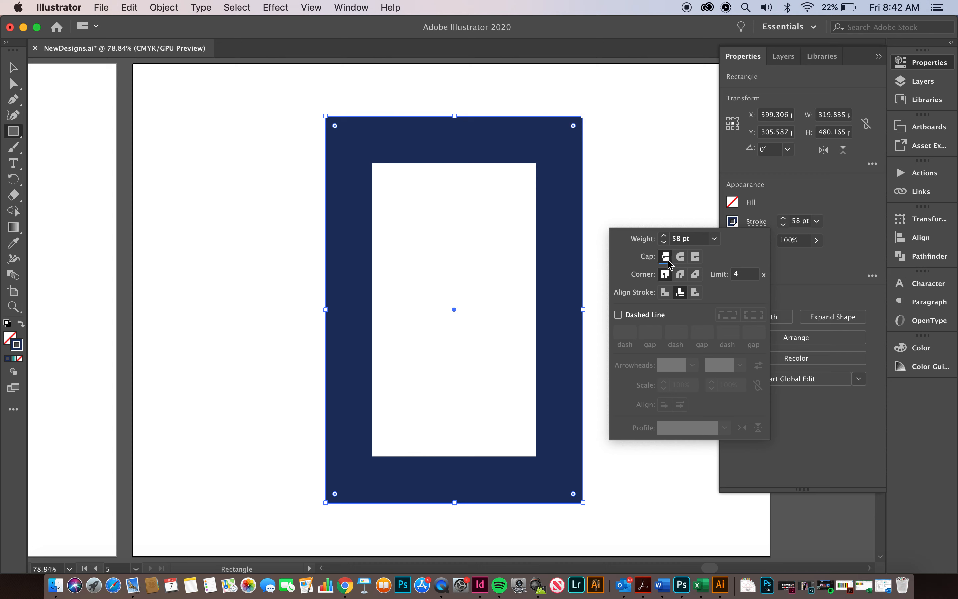
{"action": "left_click", "coordinate": [681, 276]}
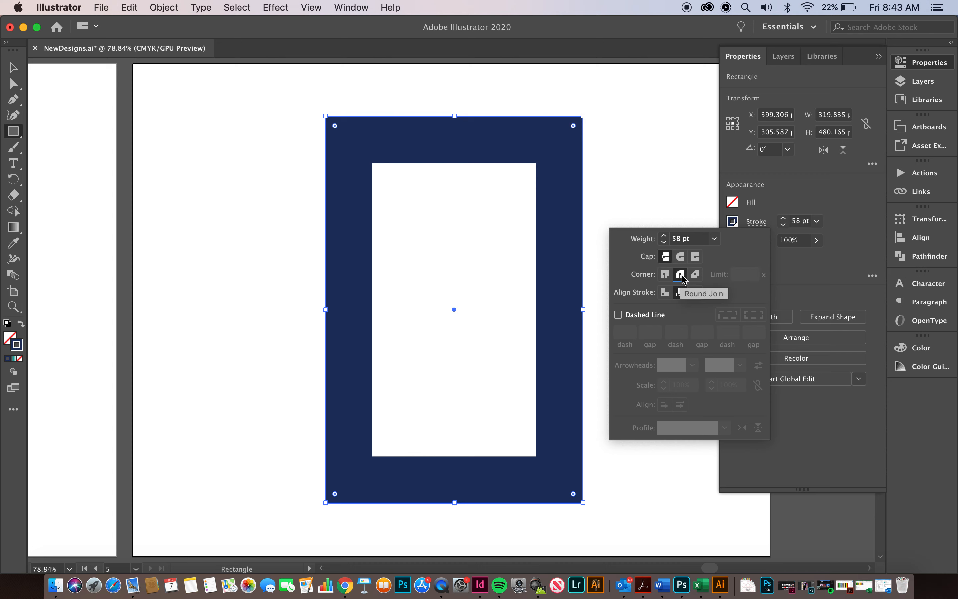
{"action": "left_click", "coordinate": [665, 274]}
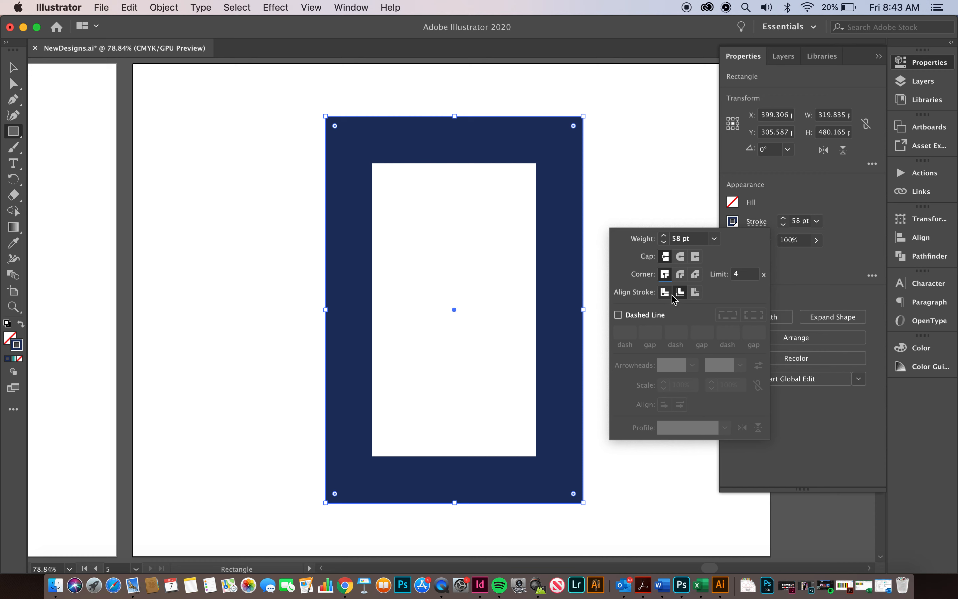
Step: Compare the center, inside and outside stroke alignments on the rectangle and leave the stroke aligned to the outside
{"action": "left_click", "coordinate": [696, 293]}
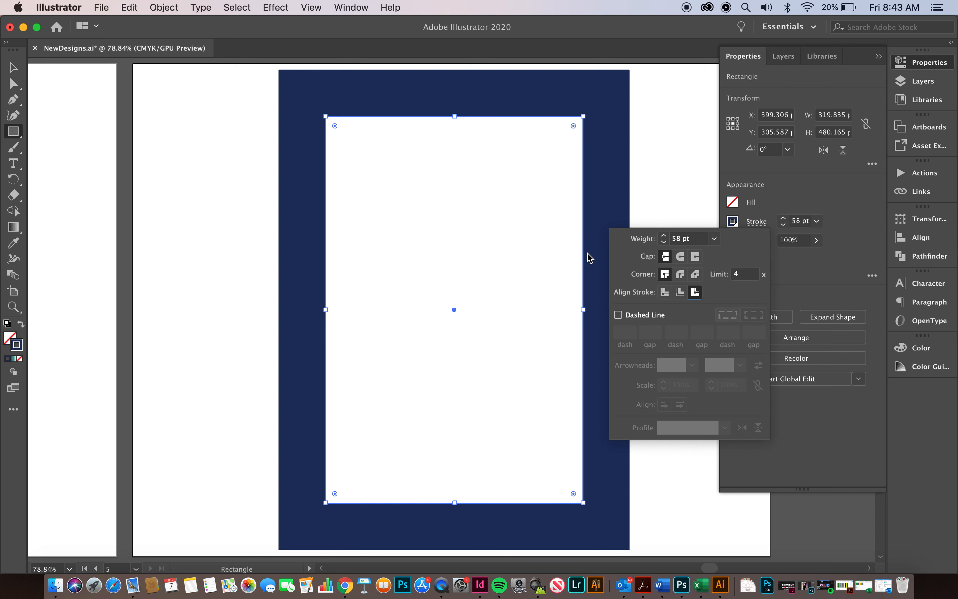
{"action": "left_click", "coordinate": [683, 296]}
{"action": "left_click", "coordinate": [666, 294]}
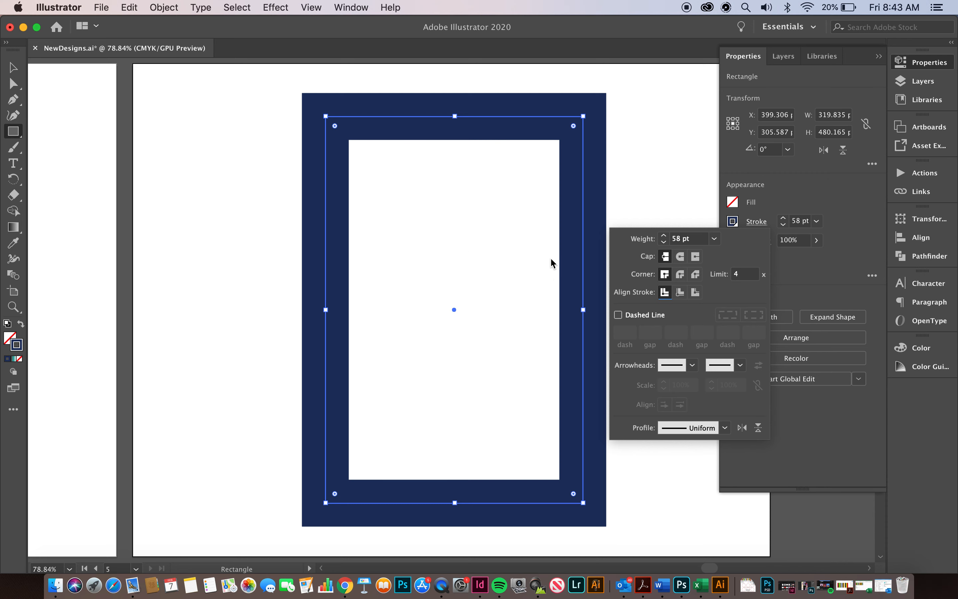
{"action": "left_click", "coordinate": [680, 291]}
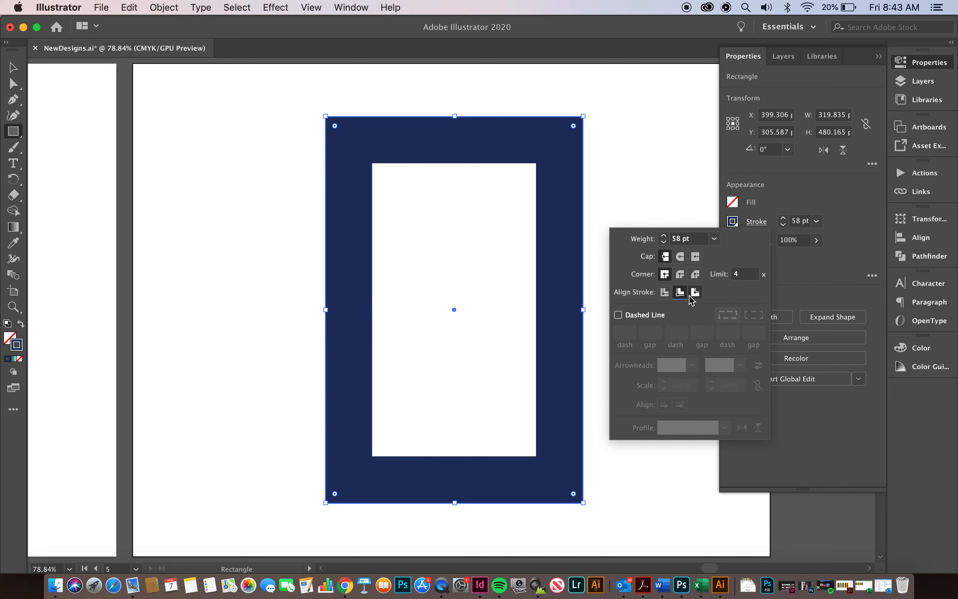
{"action": "left_click", "coordinate": [696, 292]}
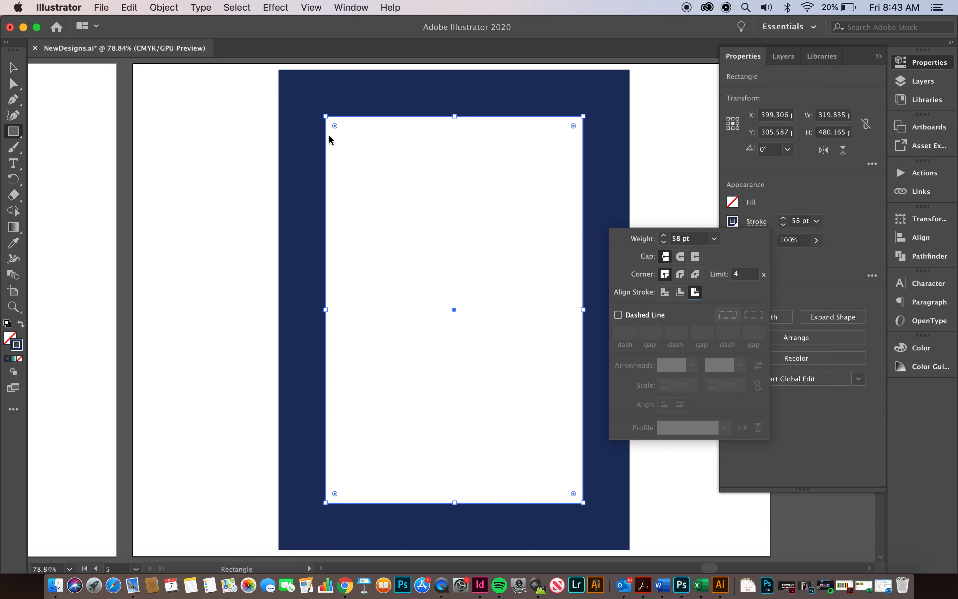
{"action": "left_click", "coordinate": [665, 294]}
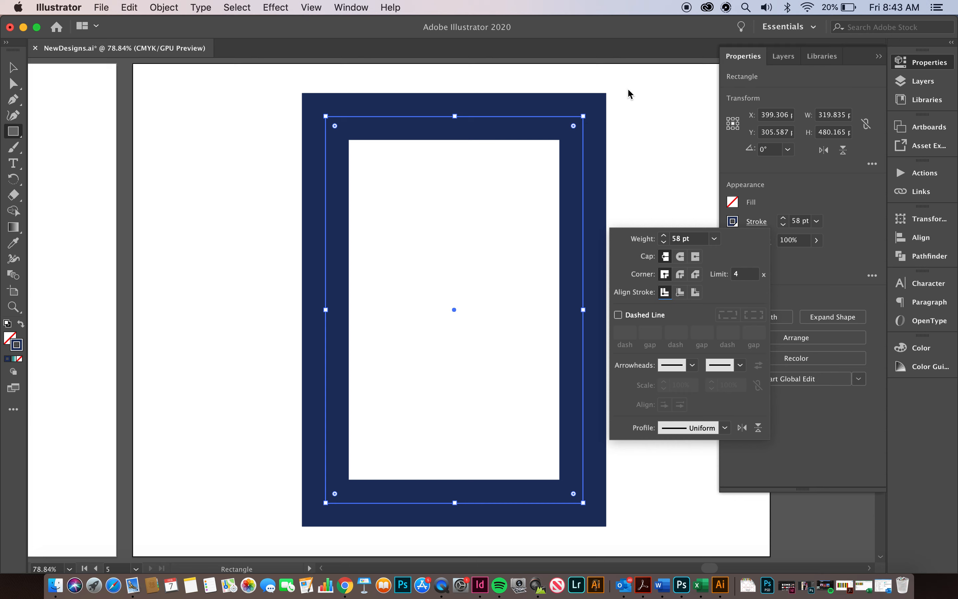
{"action": "left_click", "coordinate": [682, 293]}
{"action": "left_click", "coordinate": [695, 293]}
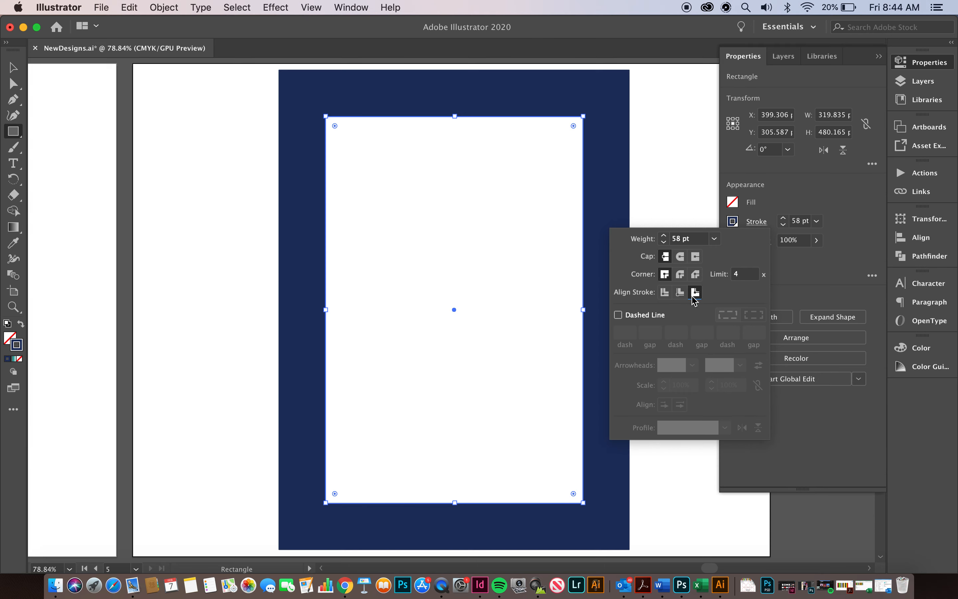
{"action": "left_click", "coordinate": [681, 293]}
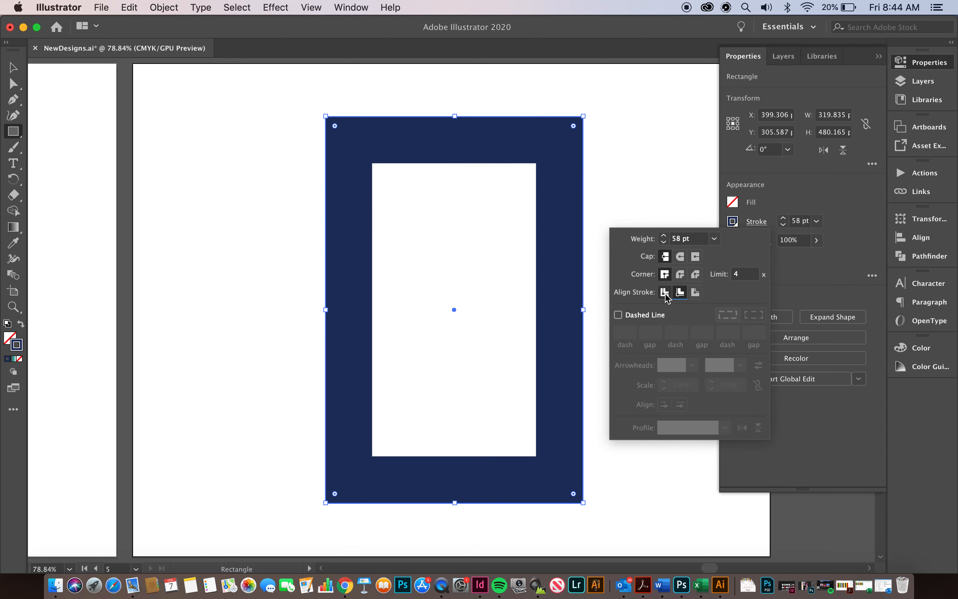
{"action": "left_click", "coordinate": [665, 293]}
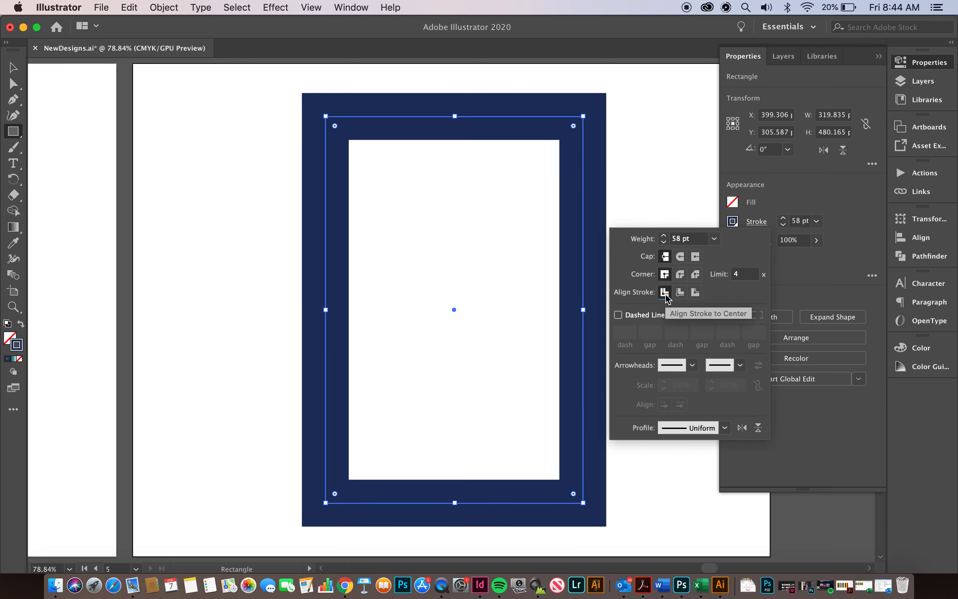
{"action": "left_click", "coordinate": [696, 293]}
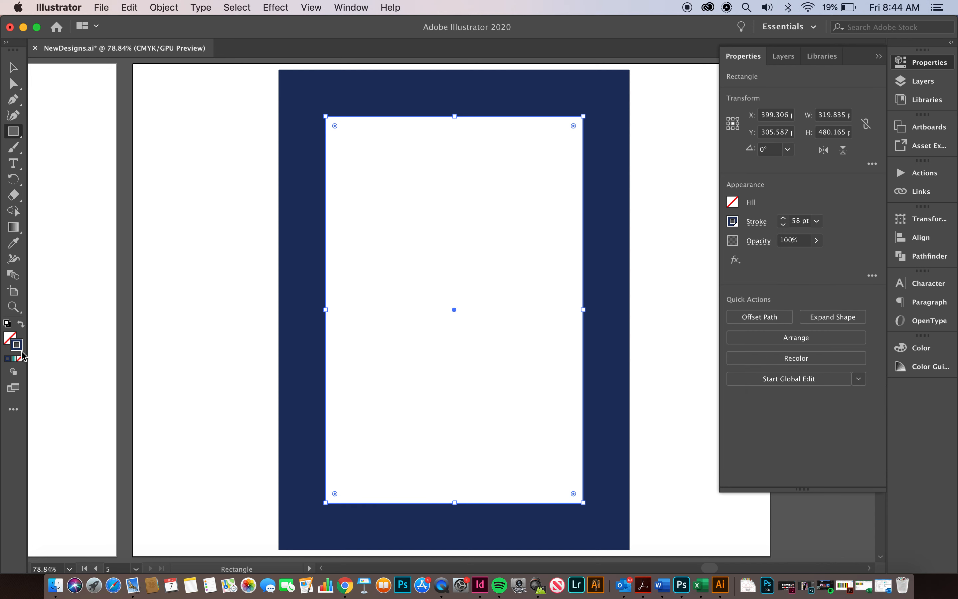
Step: Apply the white-to-black gradient swatch to the rectangle's stroke and open the gradient options
{"action": "left_click", "coordinate": [733, 223]}
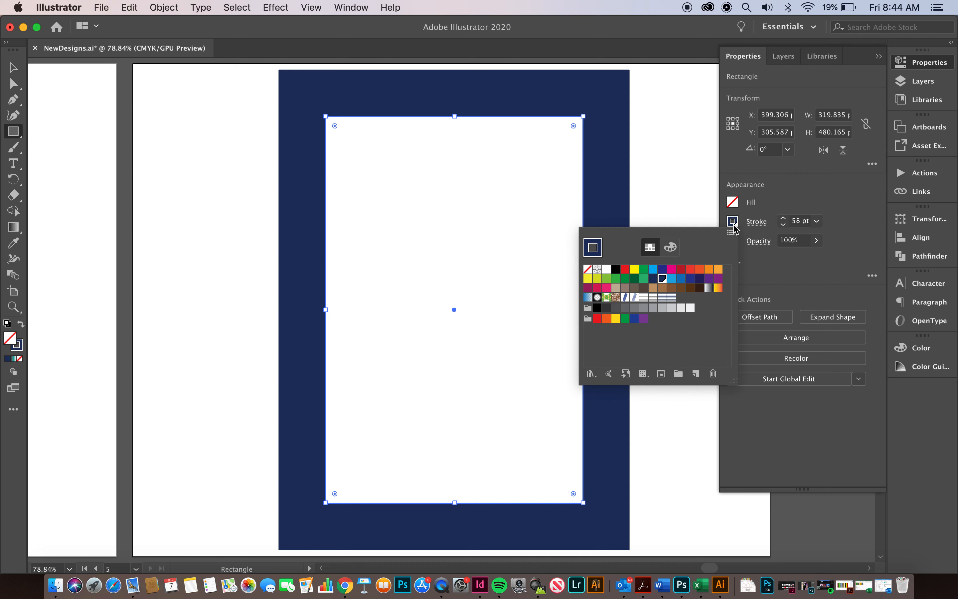
{"action": "left_click", "coordinate": [708, 287]}
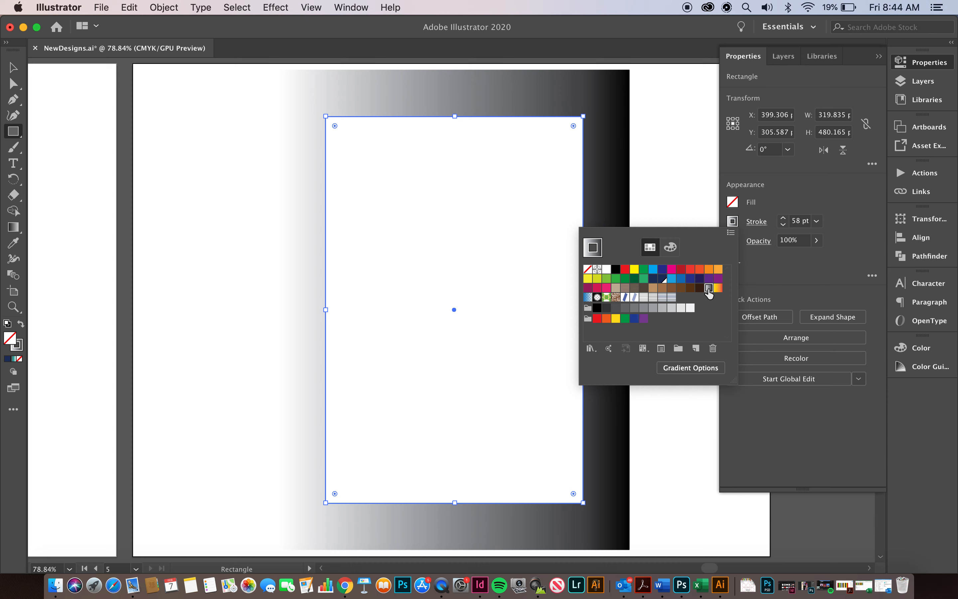
{"action": "double_click", "coordinate": [709, 289]}
{"action": "left_click", "coordinate": [598, 322]}
{"action": "left_click", "coordinate": [691, 367]}
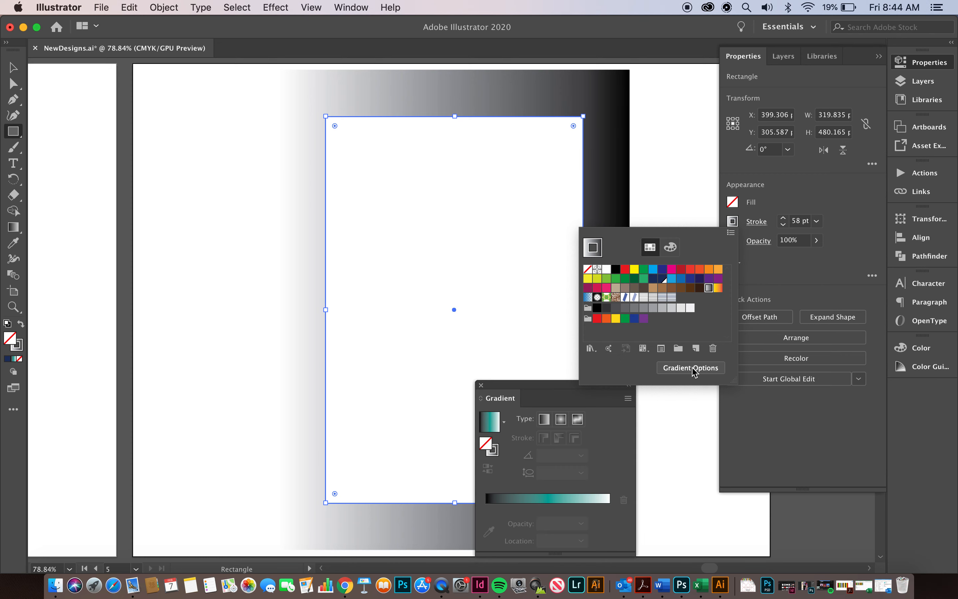
Step: Move the black-teal-white gradient from the rectangle's fill to its stroke, remove the fill and make the stroke active
{"action": "left_click", "coordinate": [491, 514]}
{"action": "left_click", "coordinate": [491, 509]}
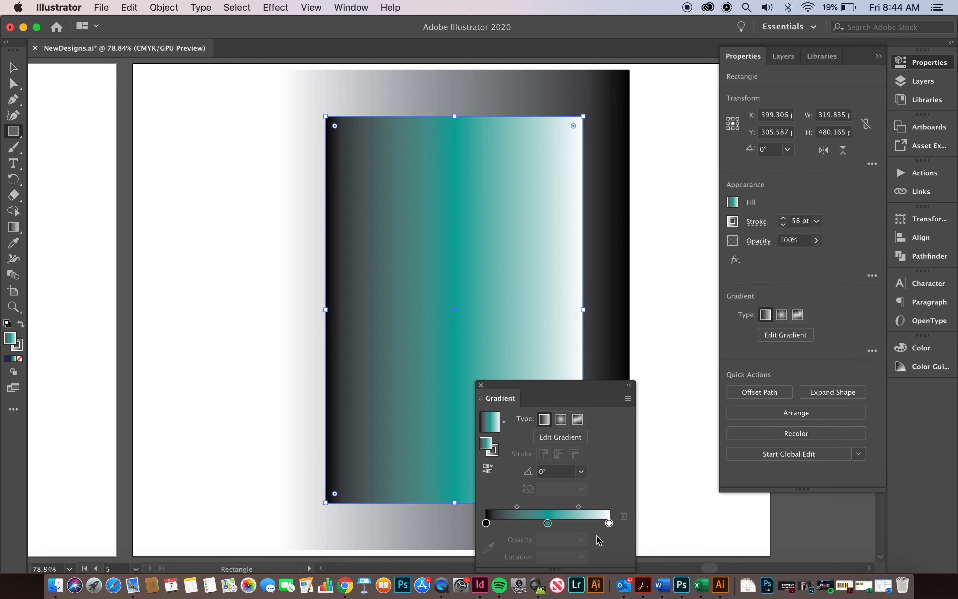
{"action": "left_click", "coordinate": [21, 324]}
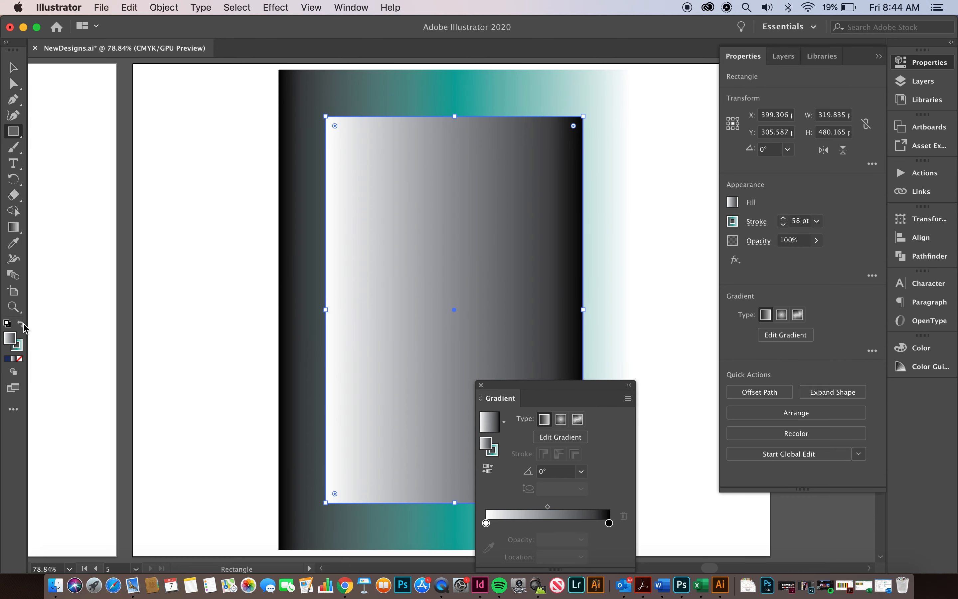
{"action": "left_click", "coordinate": [21, 360]}
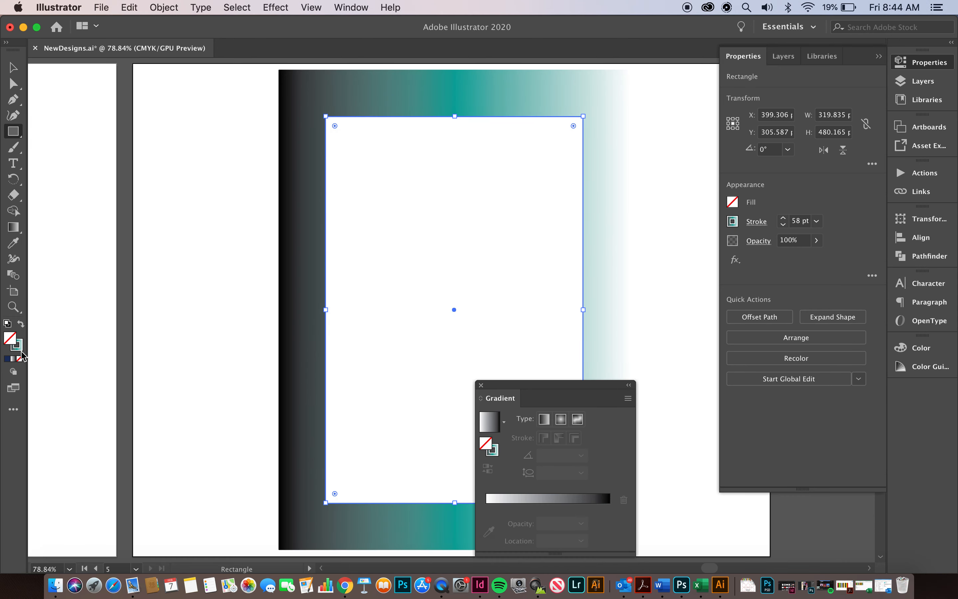
{"action": "key", "text": "x"}
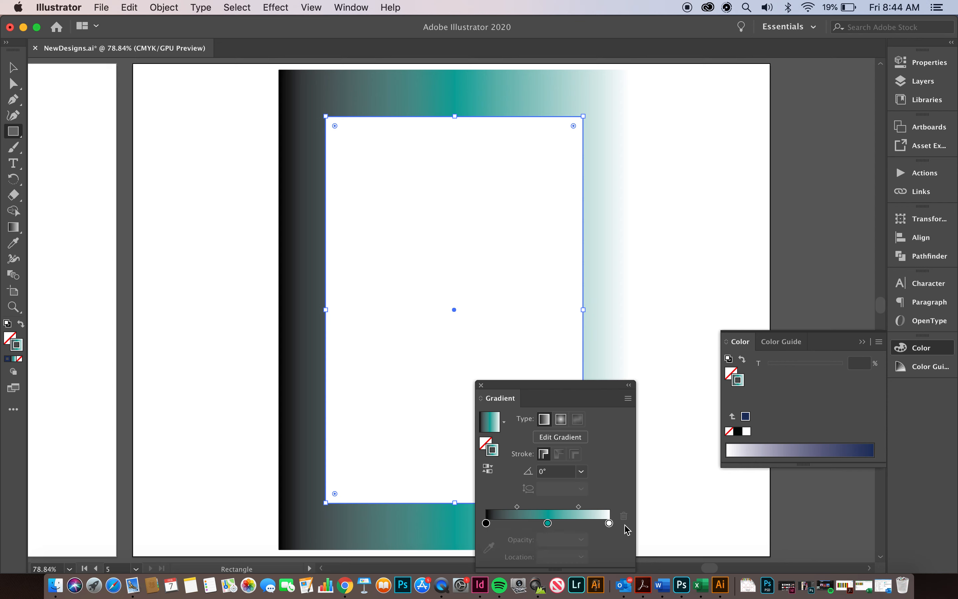
Step: Close the Gradient options and collapse the Color settings to clear the workspace
{"action": "left_click_drag", "start_coordinate": [524, 389], "coordinate": [574, 226]}
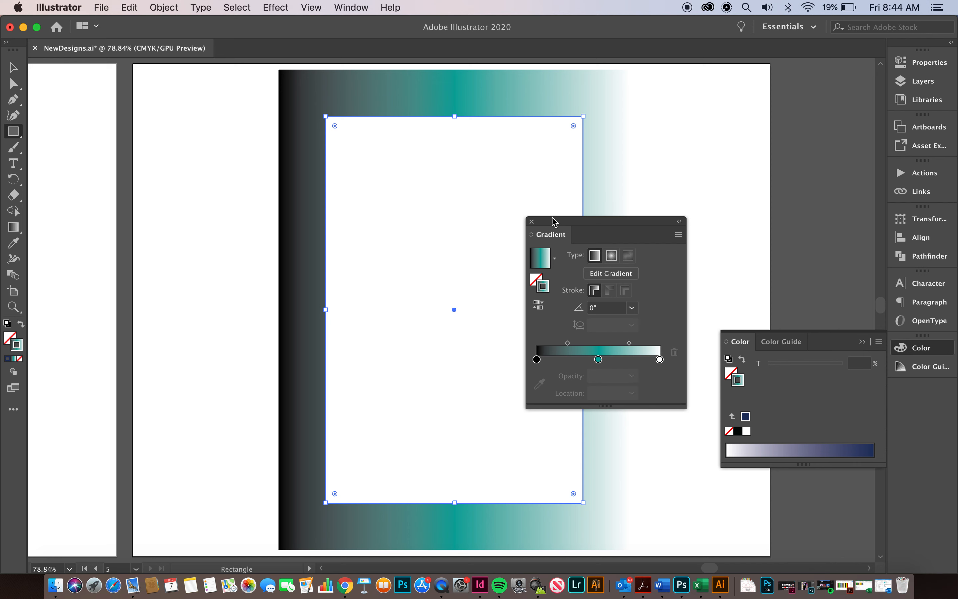
{"action": "left_click", "coordinate": [532, 221]}
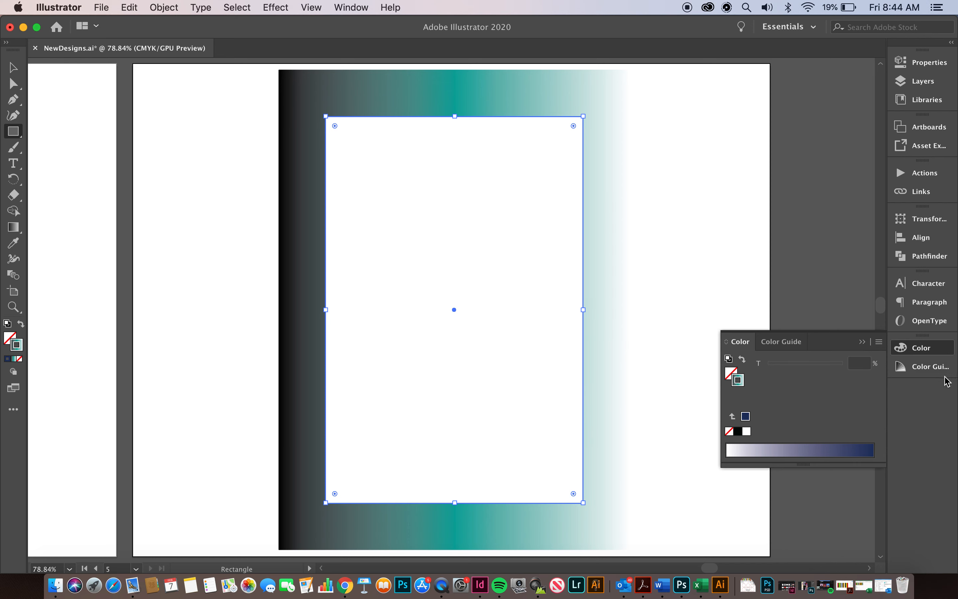
{"action": "left_click", "coordinate": [863, 342]}
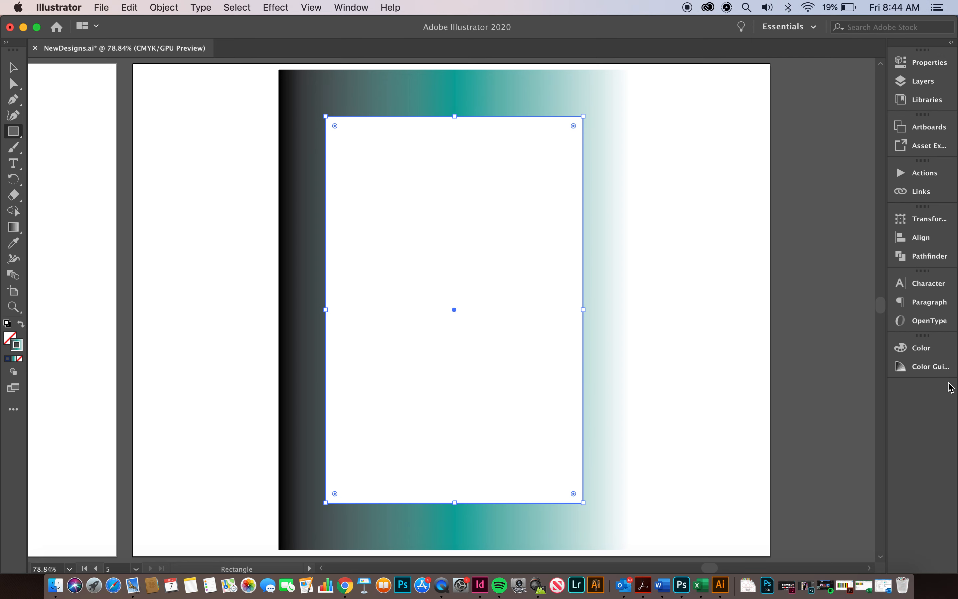
{"action": "left_click", "coordinate": [926, 350]}
{"action": "left_click", "coordinate": [935, 370]}
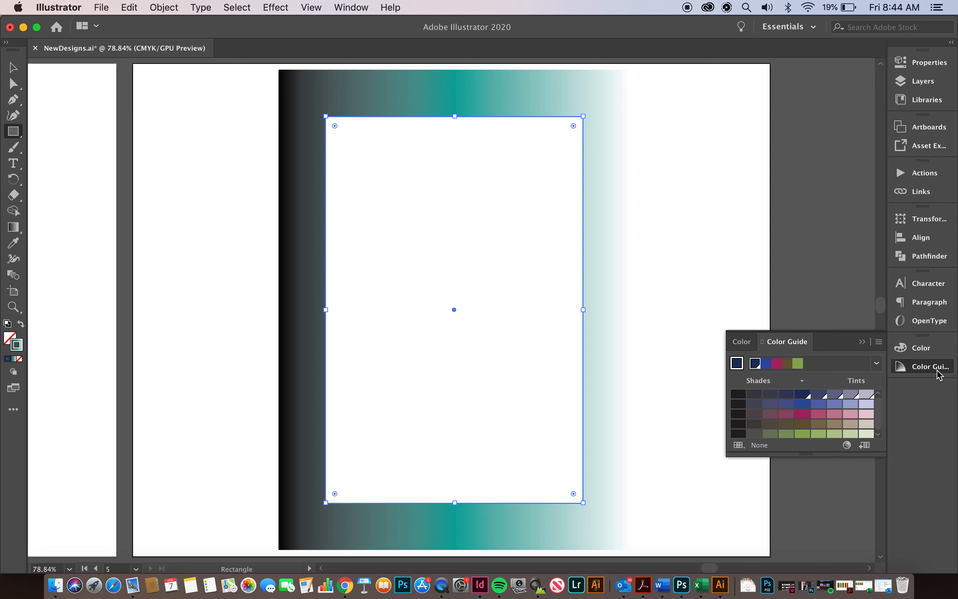
{"action": "left_click", "coordinate": [938, 372]}
{"action": "left_click", "coordinate": [937, 371]}
{"action": "left_click", "coordinate": [741, 342]}
{"action": "left_click", "coordinate": [781, 342]}
{"action": "left_click", "coordinate": [933, 367]}
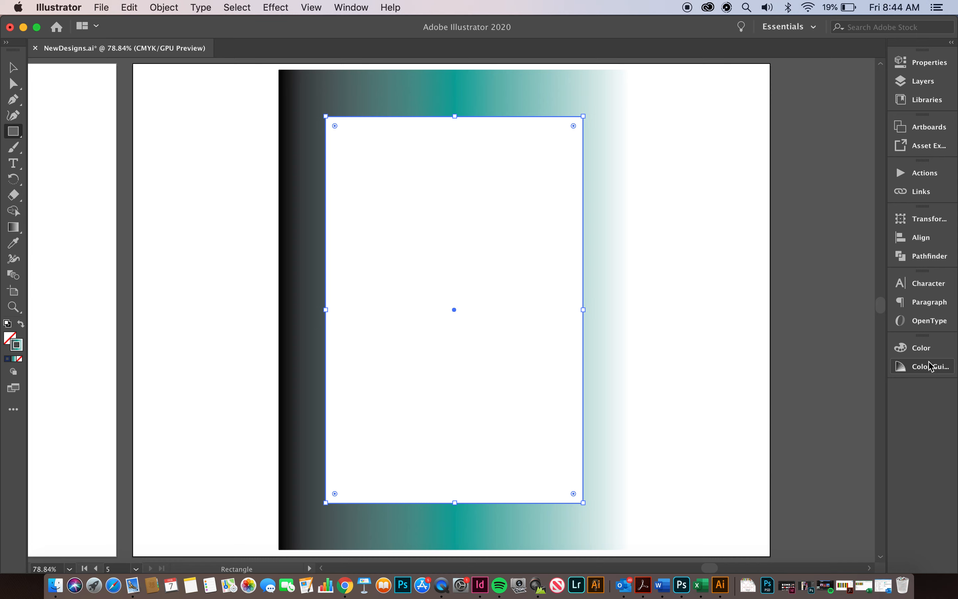
Step: Show the document swatches and open the Explore collection of Adobe Color Themes from them
{"action": "left_click", "coordinate": [357, 7]}
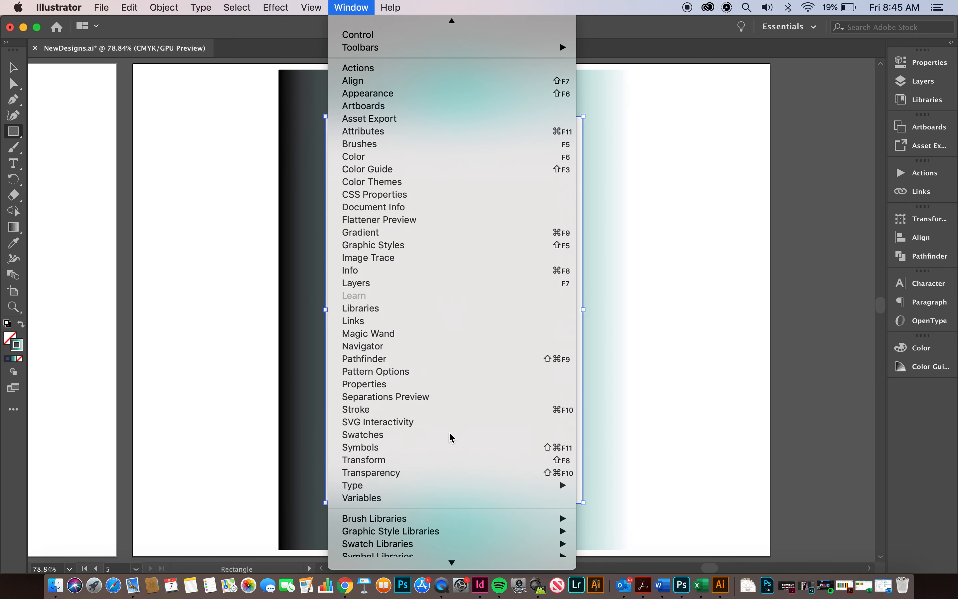
{"action": "left_click", "coordinate": [449, 436]}
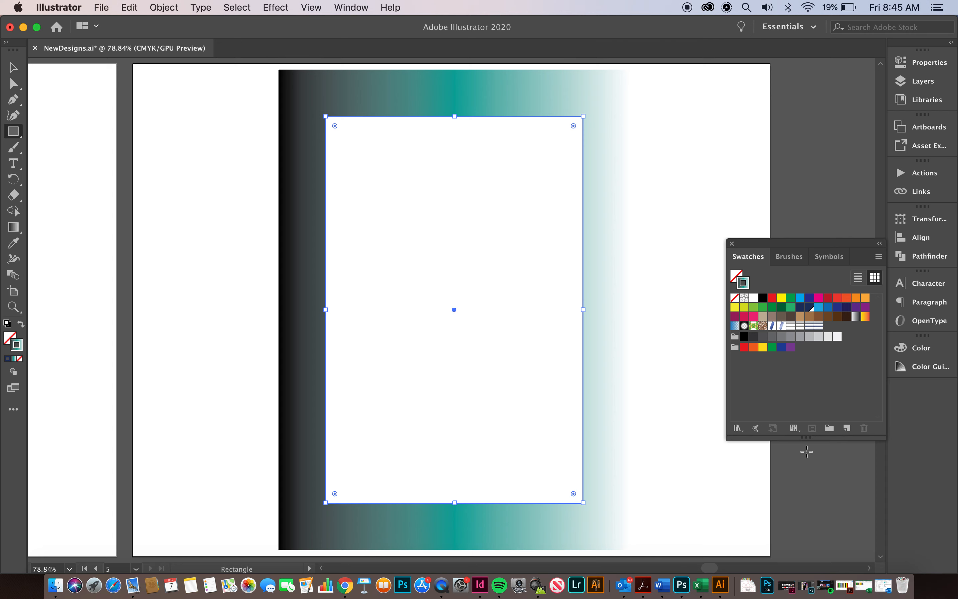
{"action": "left_click", "coordinate": [756, 428]}
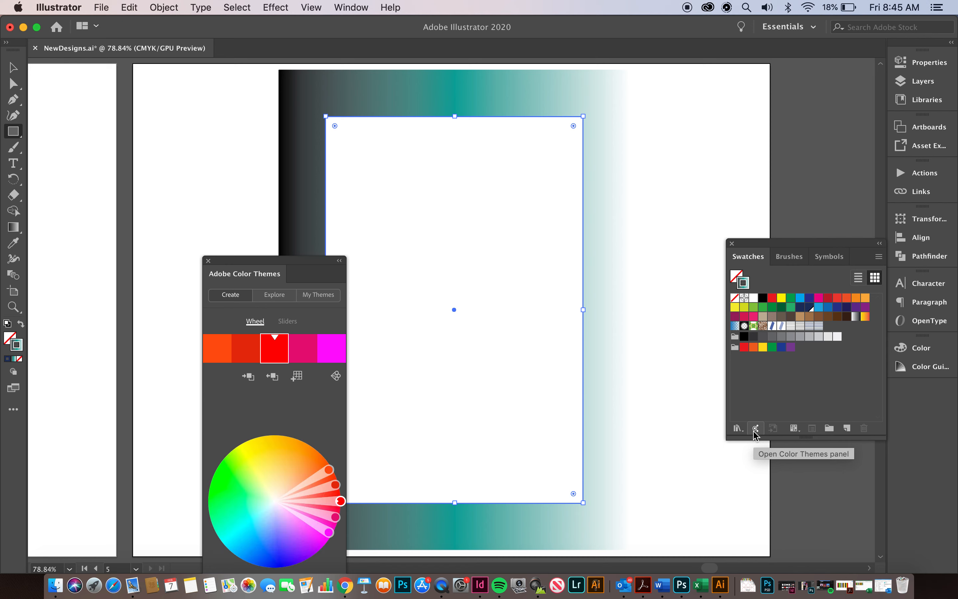
{"action": "left_click", "coordinate": [265, 295]}
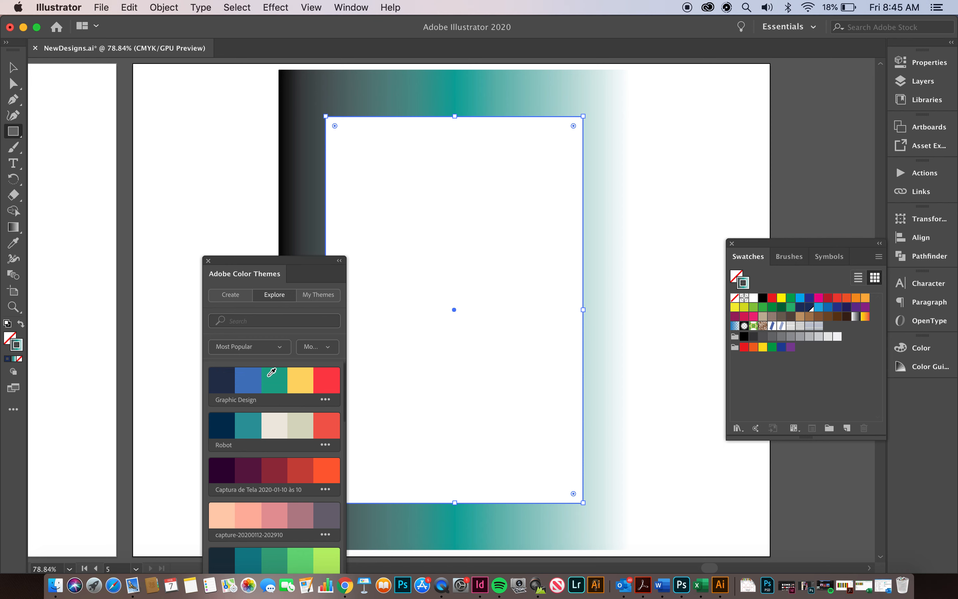
Step: Color the rectangle's stroke with the red of the Graphic Design theme and add that theme to the swatches
{"action": "left_click", "coordinate": [336, 375]}
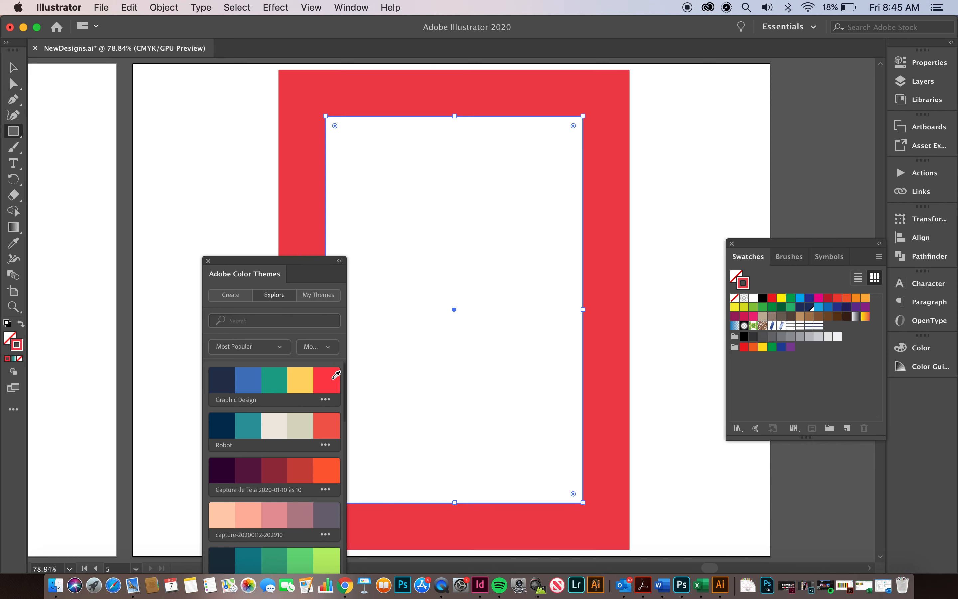
{"action": "left_click", "coordinate": [325, 400]}
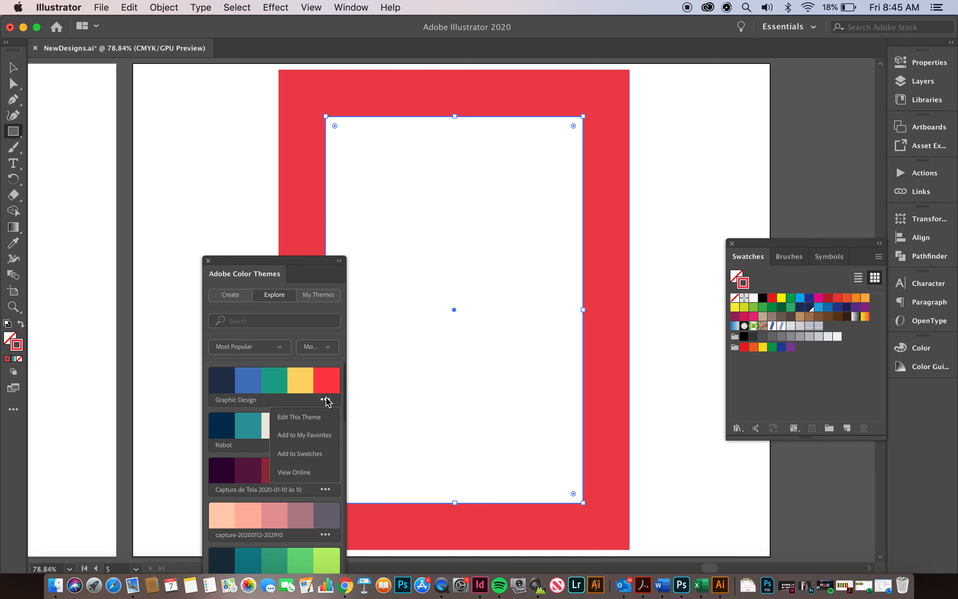
{"action": "left_click", "coordinate": [322, 454]}
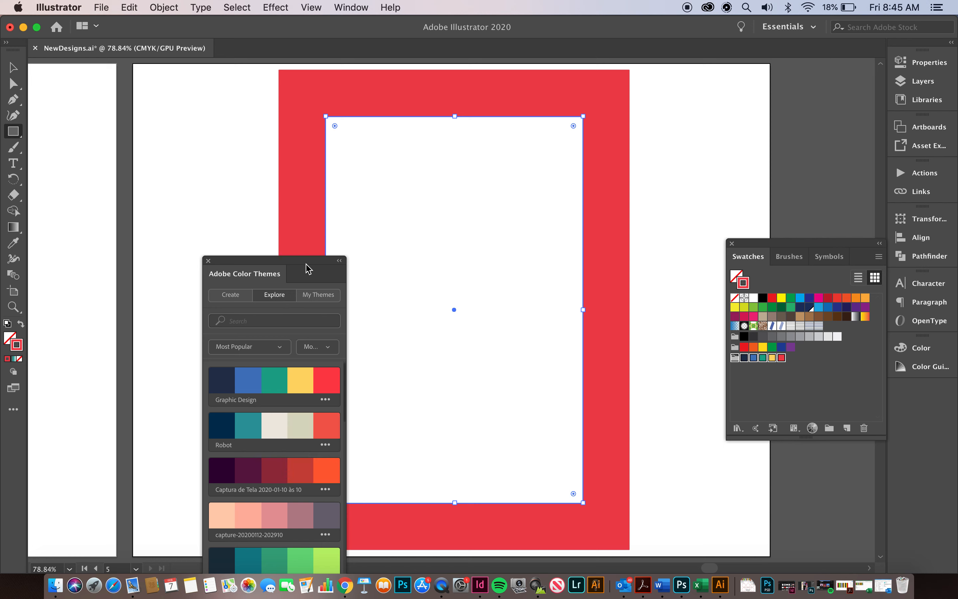
Step: Close the color themes and apply the white-to-black gradient swatch to the rectangle's stroke
{"action": "left_click", "coordinate": [208, 260]}
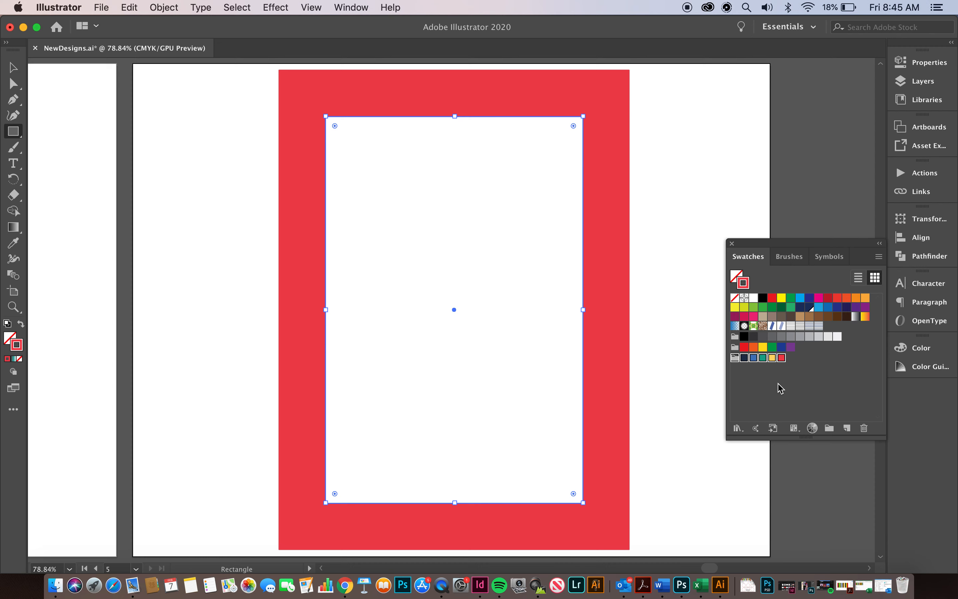
{"action": "left_click", "coordinate": [856, 317]}
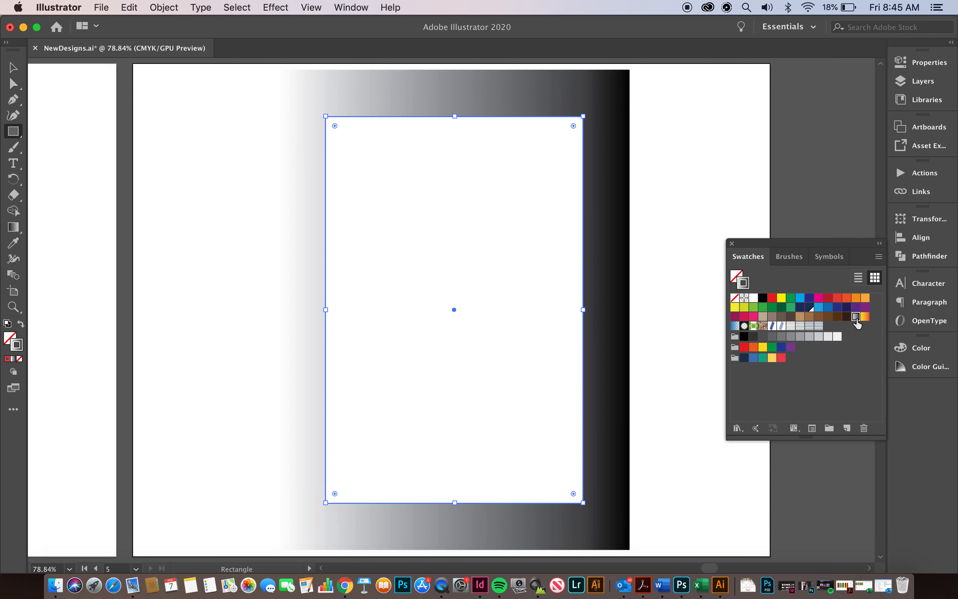
{"action": "double_click", "coordinate": [856, 319]}
{"action": "left_click", "coordinate": [574, 319]}
{"action": "double_click", "coordinate": [857, 318]}
{"action": "left_click", "coordinate": [586, 316]}
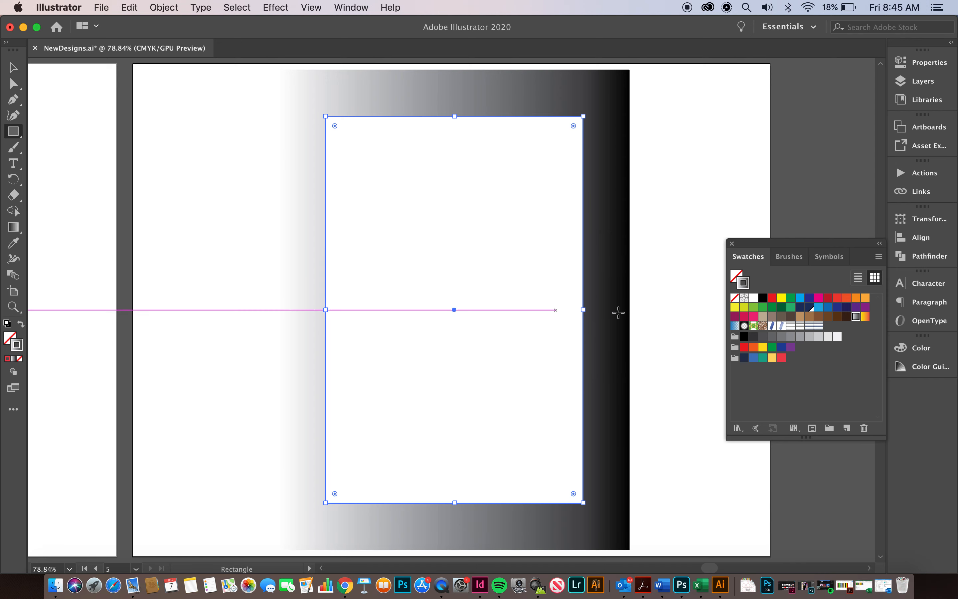
{"action": "double_click", "coordinate": [17, 351]}
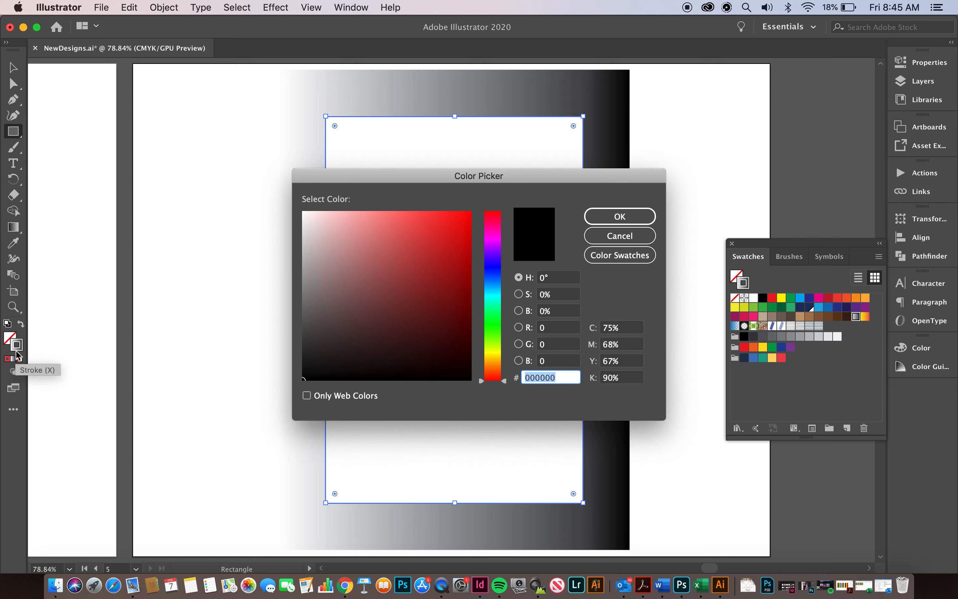
{"action": "left_click", "coordinate": [619, 236]}
Step: Open the stroke's gradient for editing and recolor its black end stop with the red of the added theme group
{"action": "left_click", "coordinate": [11, 229]}
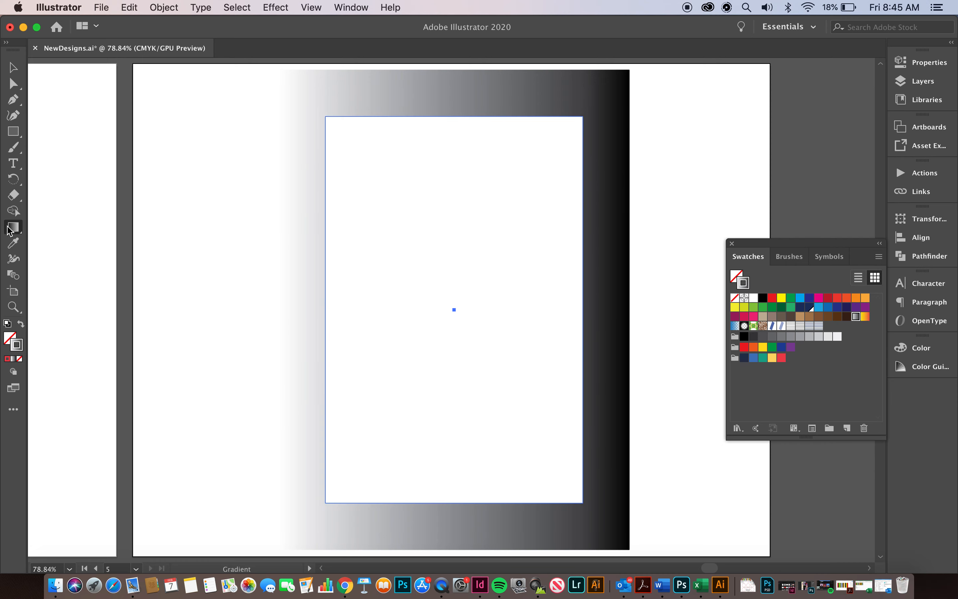
{"action": "double_click", "coordinate": [11, 229]}
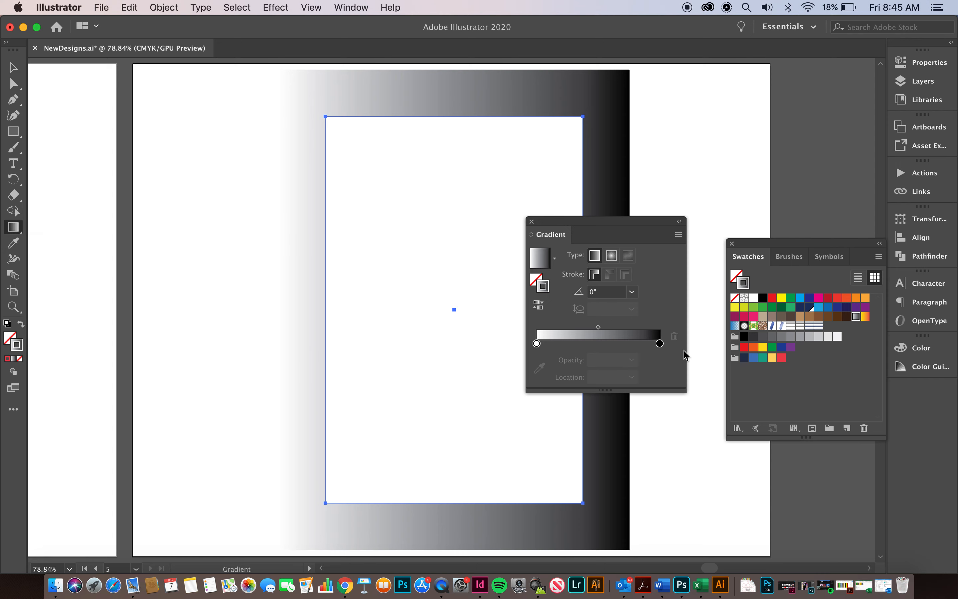
{"action": "left_click", "coordinate": [660, 344]}
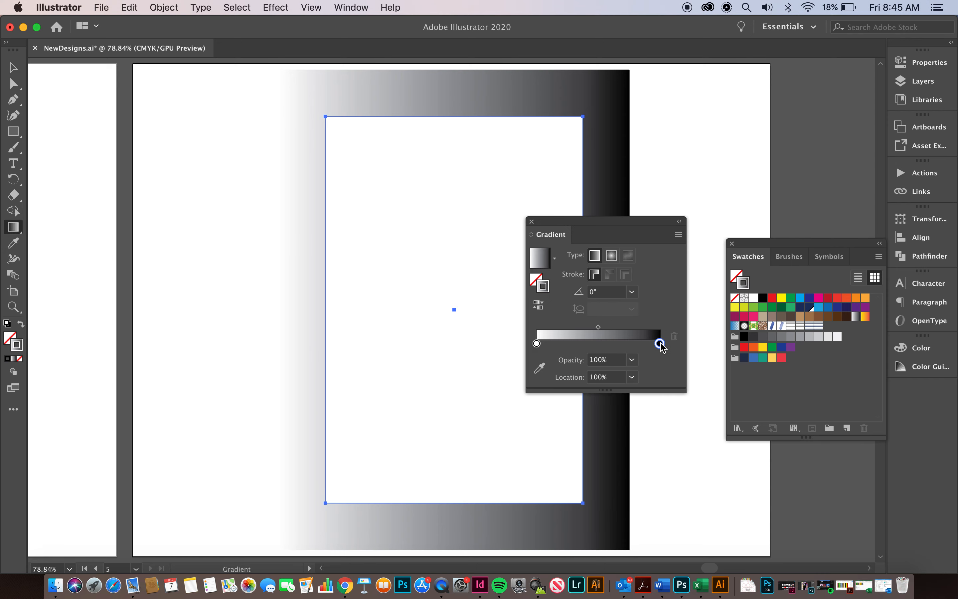
{"action": "double_click", "coordinate": [659, 343]}
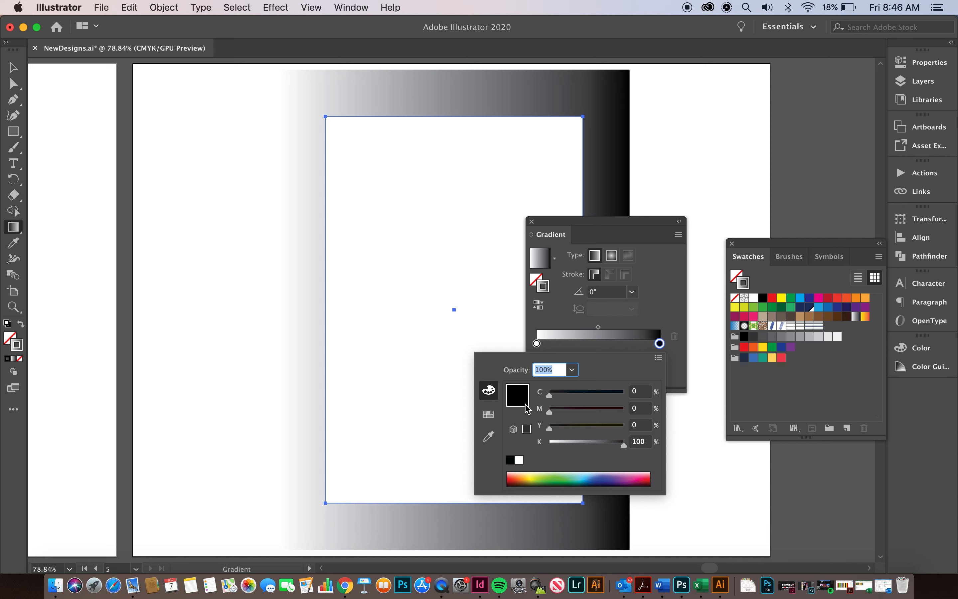
{"action": "left_click", "coordinate": [489, 415]}
{"action": "left_click", "coordinate": [554, 436]}
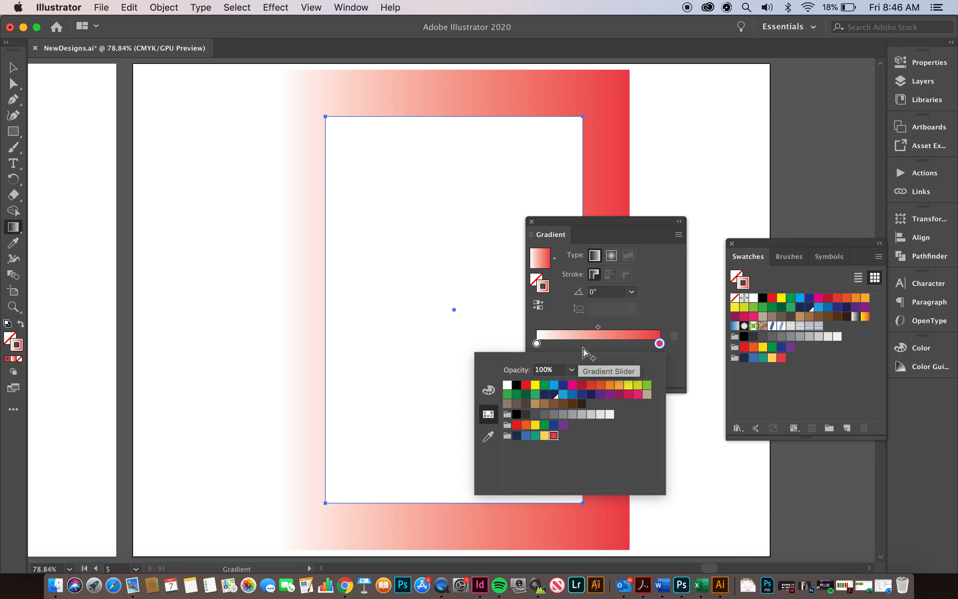
Step: Add two color stops to the stroke gradient, the theme's yellow at about 80% and its green near the middle
{"action": "left_click", "coordinate": [636, 343]}
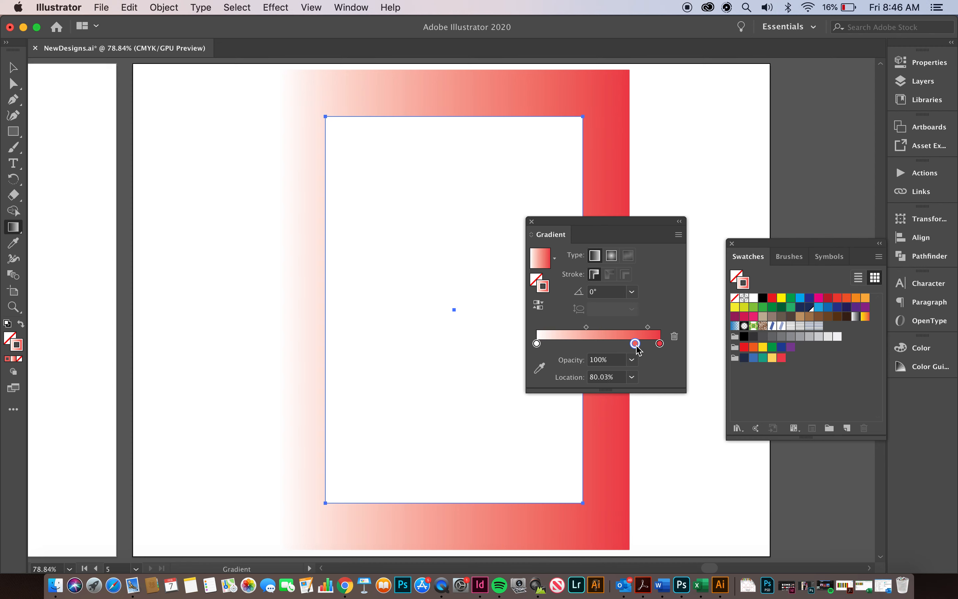
{"action": "double_click", "coordinate": [636, 343]}
{"action": "left_click", "coordinate": [545, 436]}
{"action": "left_click", "coordinate": [603, 344]}
{"action": "double_click", "coordinate": [603, 344]}
{"action": "left_click", "coordinate": [535, 436]}
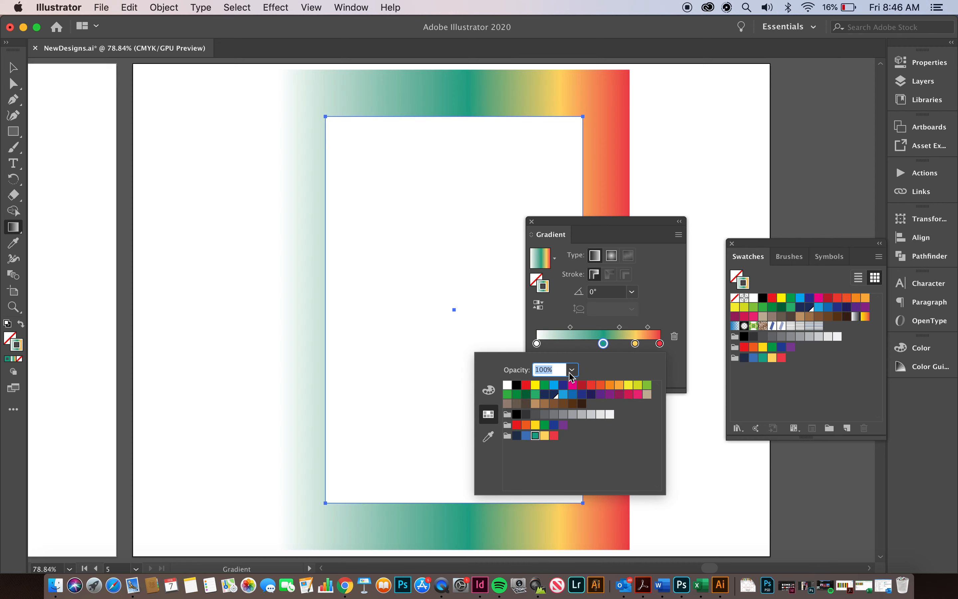
Step: Add a stop in the theme's blue between the white and green stops, and recolor the white start stop dark navy
{"action": "left_click", "coordinate": [575, 343]}
{"action": "double_click", "coordinate": [576, 343]}
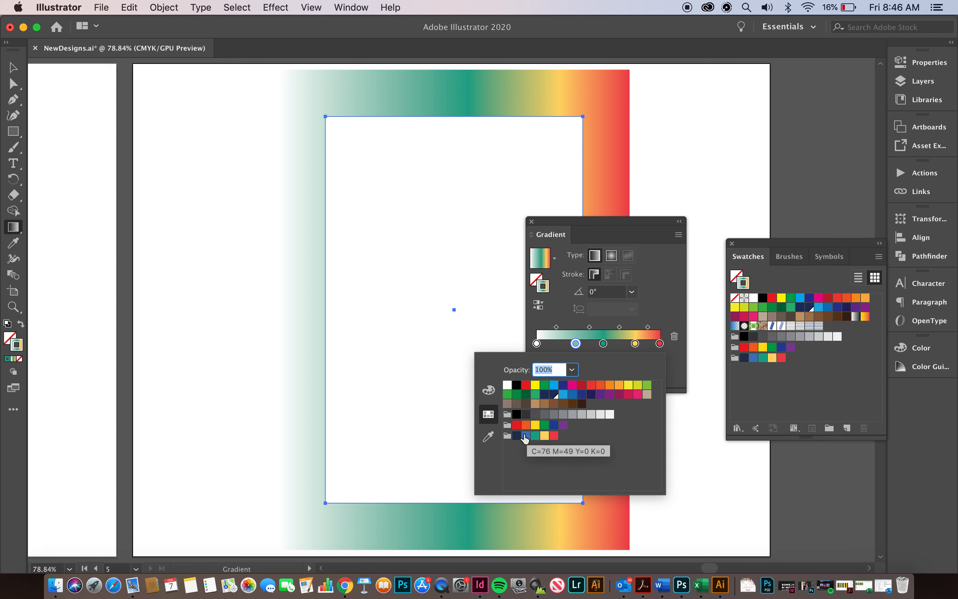
{"action": "left_click", "coordinate": [526, 436]}
{"action": "left_click", "coordinate": [537, 343]}
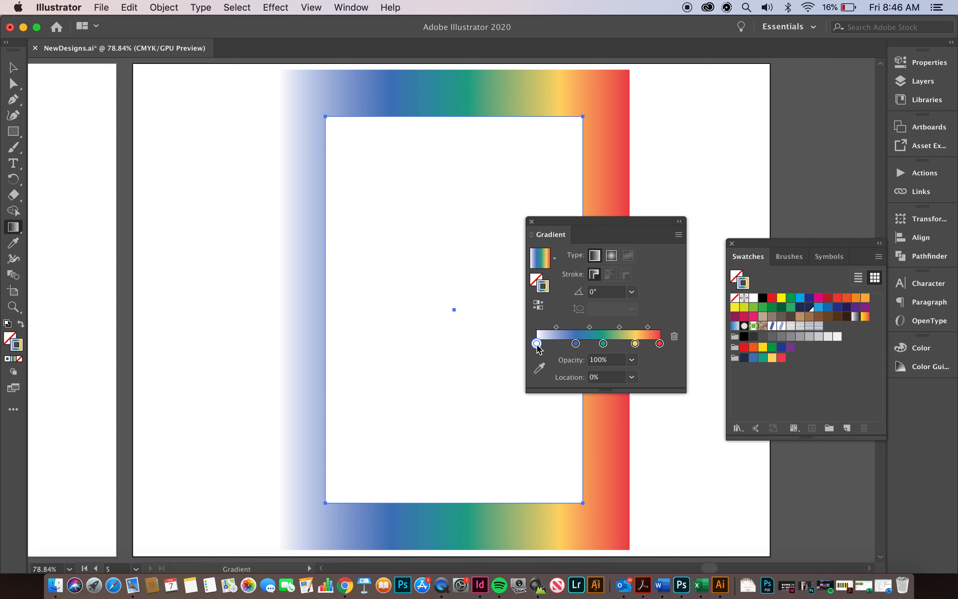
{"action": "double_click", "coordinate": [537, 344]}
{"action": "left_click", "coordinate": [516, 436]}
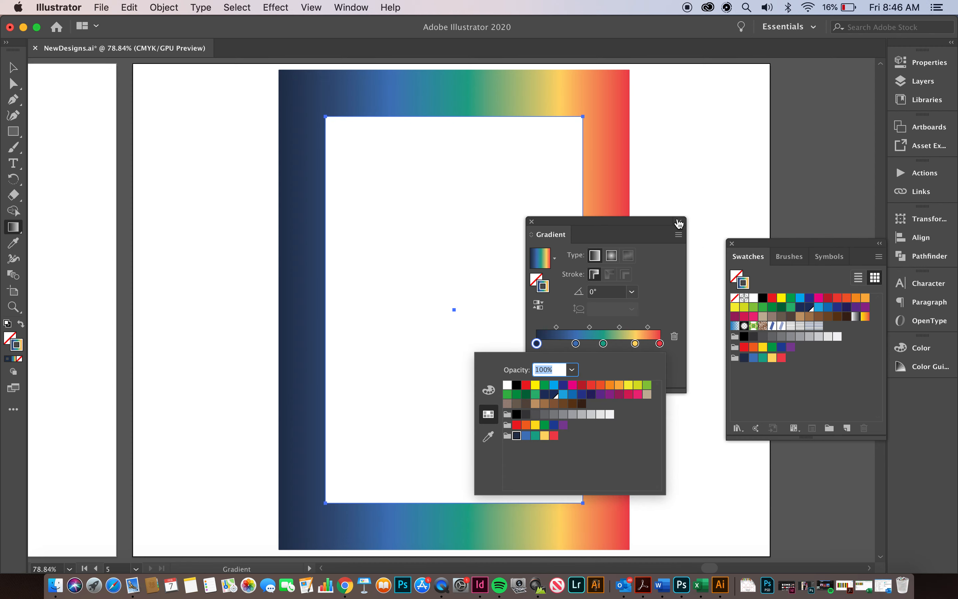
Step: Close the gradient settings, collapse the floating swatches group and dock it below the color settings
{"action": "left_click", "coordinate": [531, 227]}
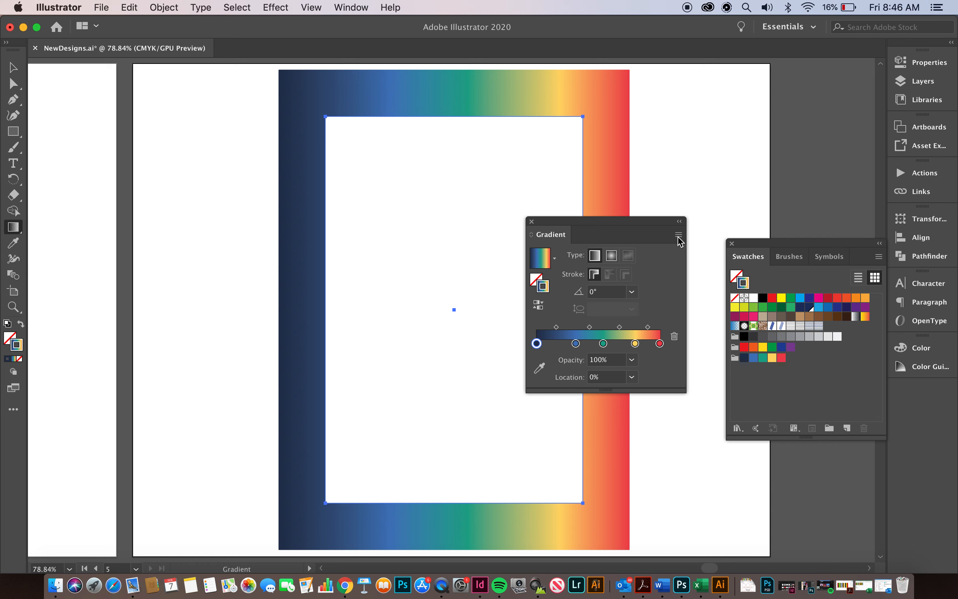
{"action": "left_click", "coordinate": [532, 222]}
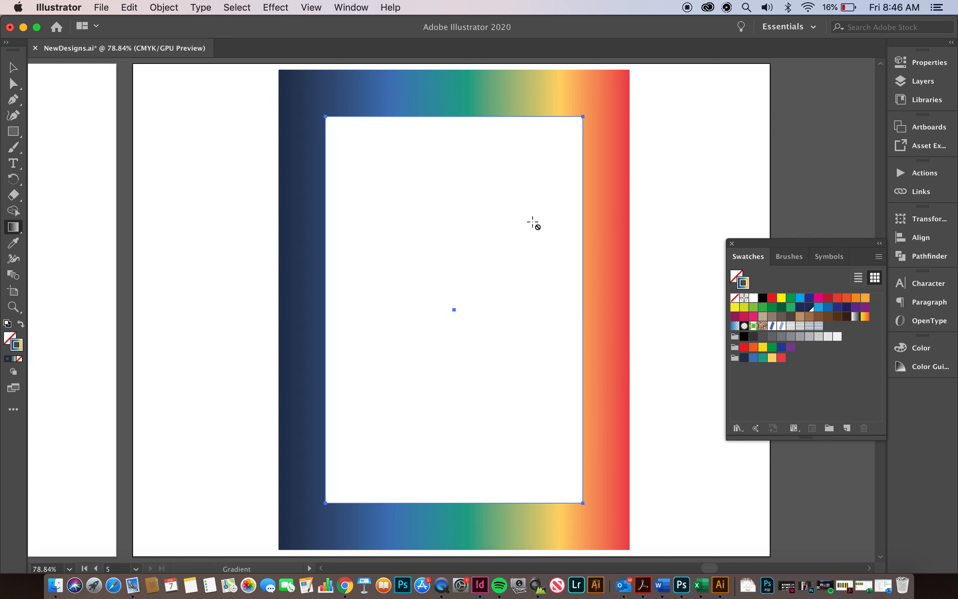
{"action": "left_click", "coordinate": [879, 243]}
{"action": "mouse_move", "coordinate": [739, 251]}
{"action": "left_mouse_down"}
{"action": "mouse_move", "coordinate": [944, 410]}
{"action": "mouse_move", "coordinate": [922, 382]}
{"action": "mouse_move", "coordinate": [922, 396]}
{"action": "left_mouse_up"}
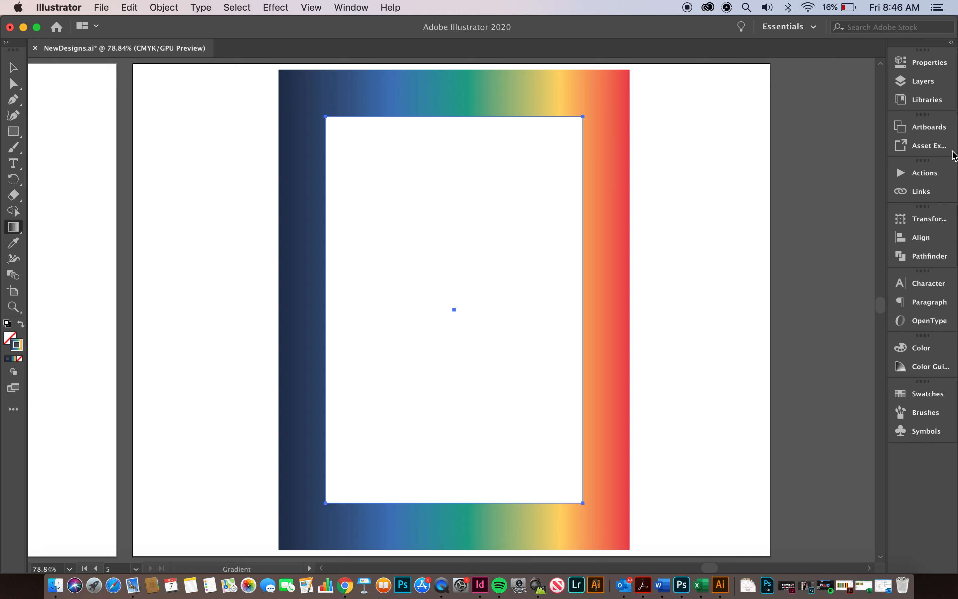
Step: Open the rectangle's full list of appearance attributes beside the artwork and enlarge it to show every entry
{"action": "left_click", "coordinate": [930, 63]}
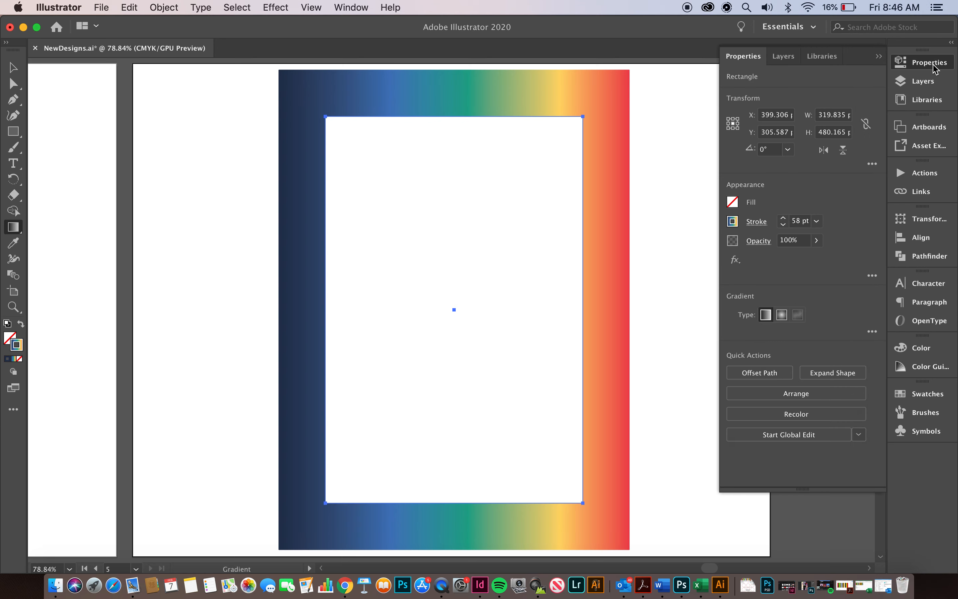
{"action": "left_click", "coordinate": [755, 222]}
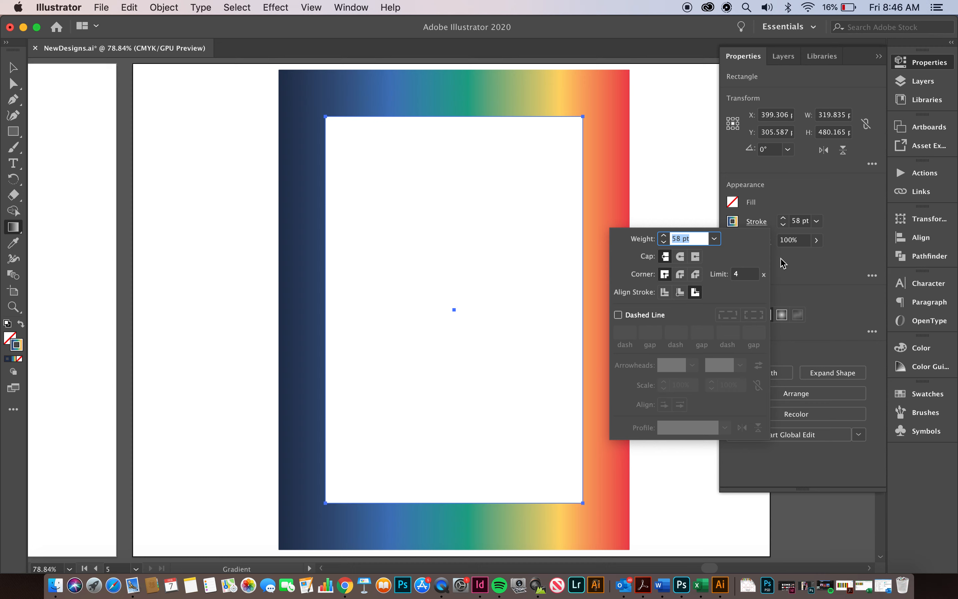
{"action": "left_click", "coordinate": [873, 275]}
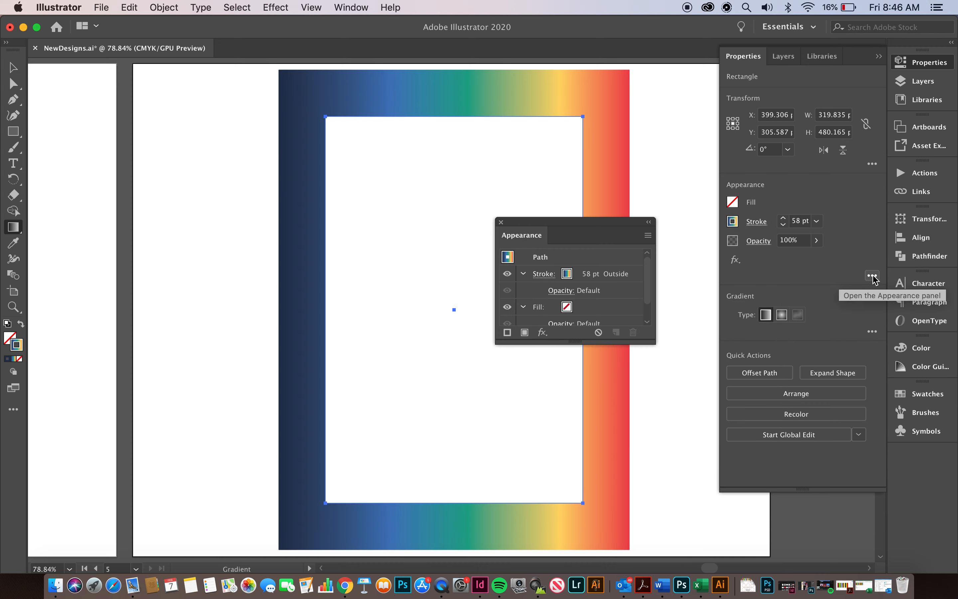
{"action": "mouse_move", "coordinate": [610, 232]}
{"action": "left_mouse_down"}
{"action": "mouse_move", "coordinate": [713, 257]}
{"action": "mouse_move", "coordinate": [709, 266]}
{"action": "mouse_move", "coordinate": [739, 287]}
{"action": "mouse_move", "coordinate": [788, 289]}
{"action": "left_mouse_up"}
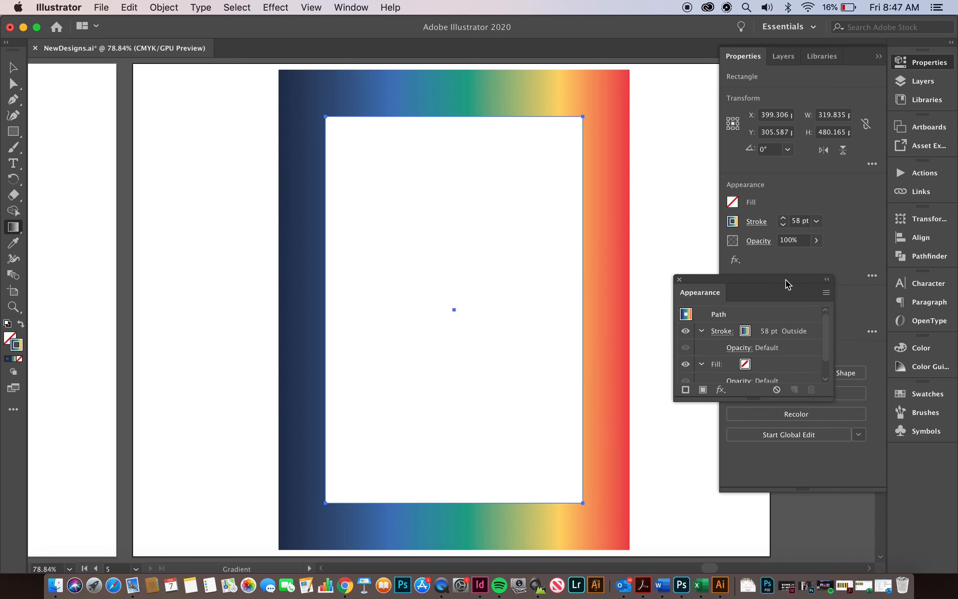
{"action": "left_click", "coordinate": [758, 221]}
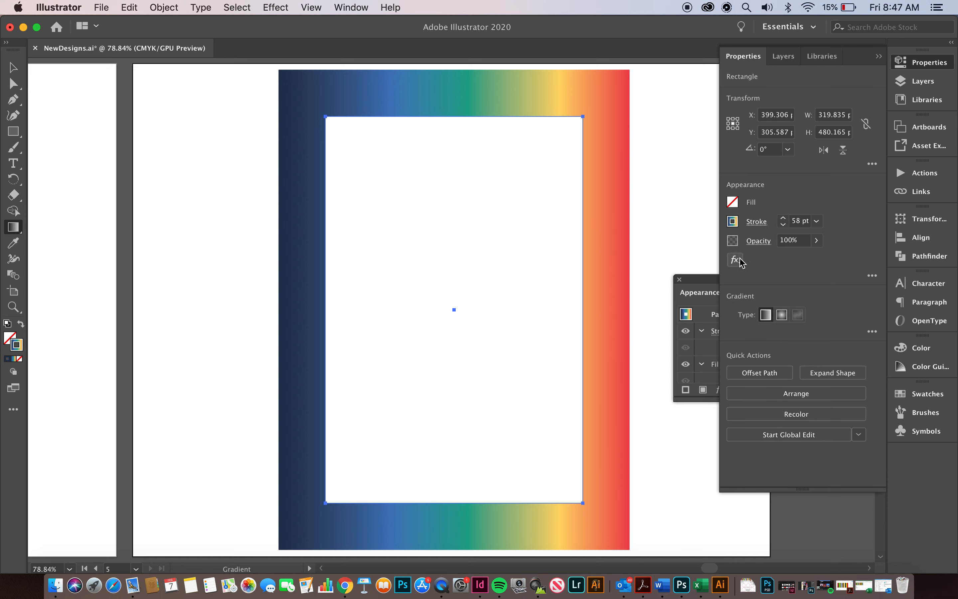
{"action": "left_click", "coordinate": [873, 278]}
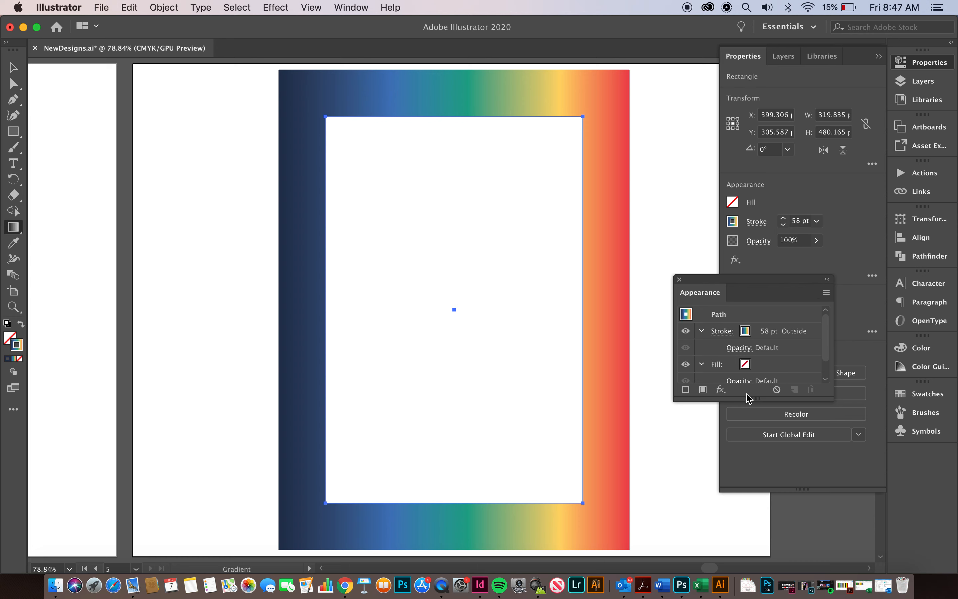
{"action": "left_click_drag", "start_coordinate": [748, 397], "coordinate": [747, 456]}
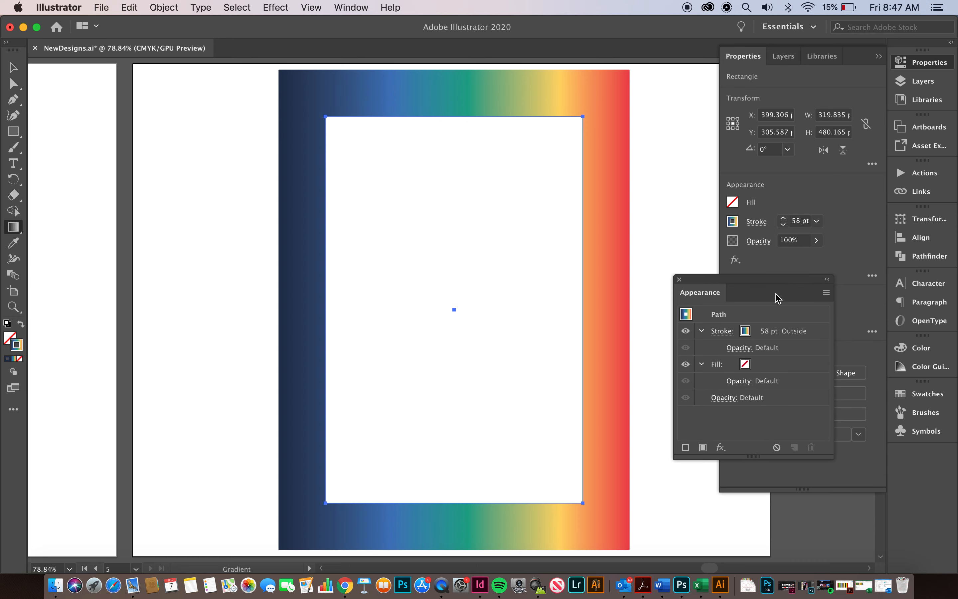
Step: Try adding a new fill to the rectangle's appearance and undo it
{"action": "left_click", "coordinate": [826, 293]}
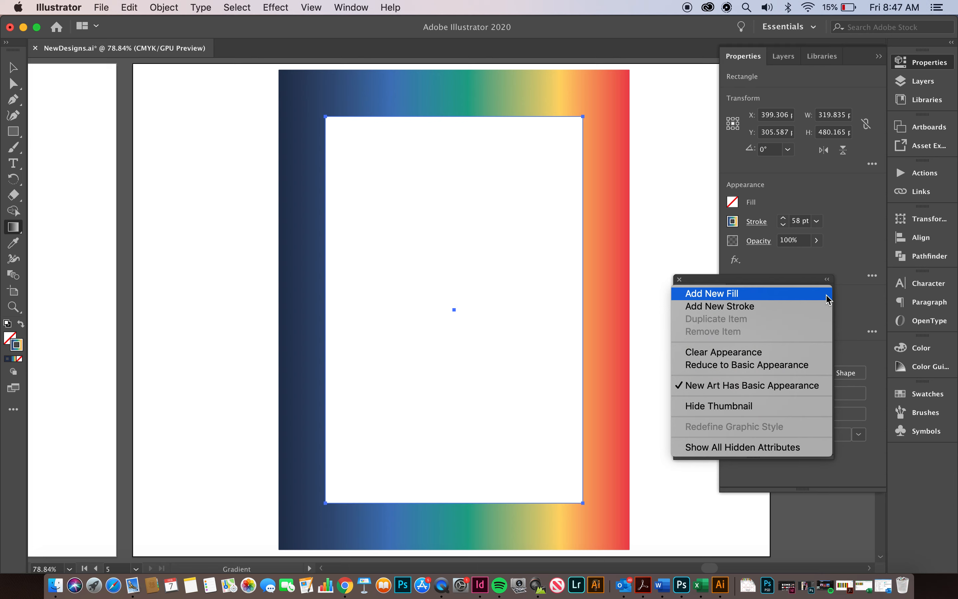
{"action": "left_click", "coordinate": [814, 295]}
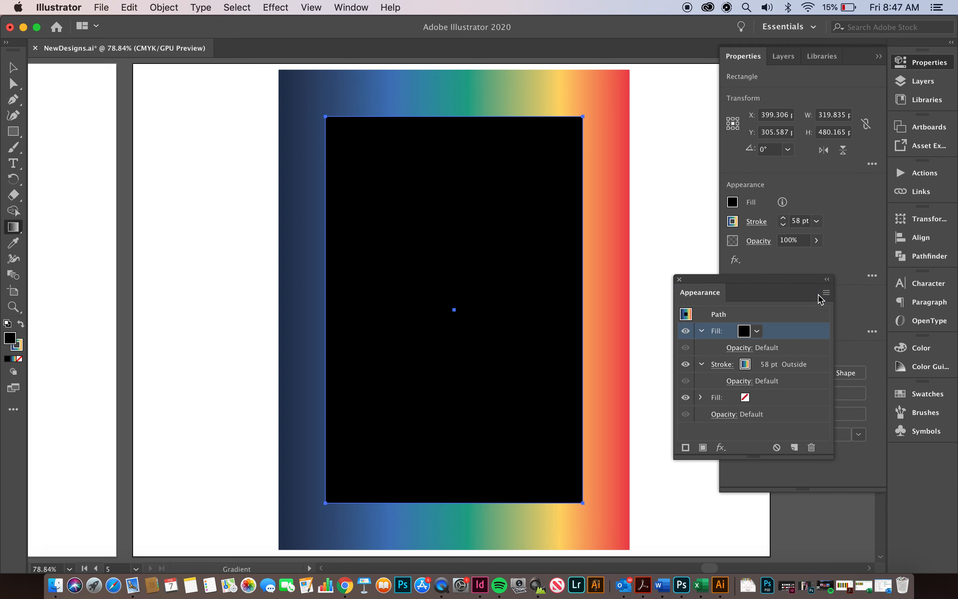
{"action": "key", "text": "super+z"}
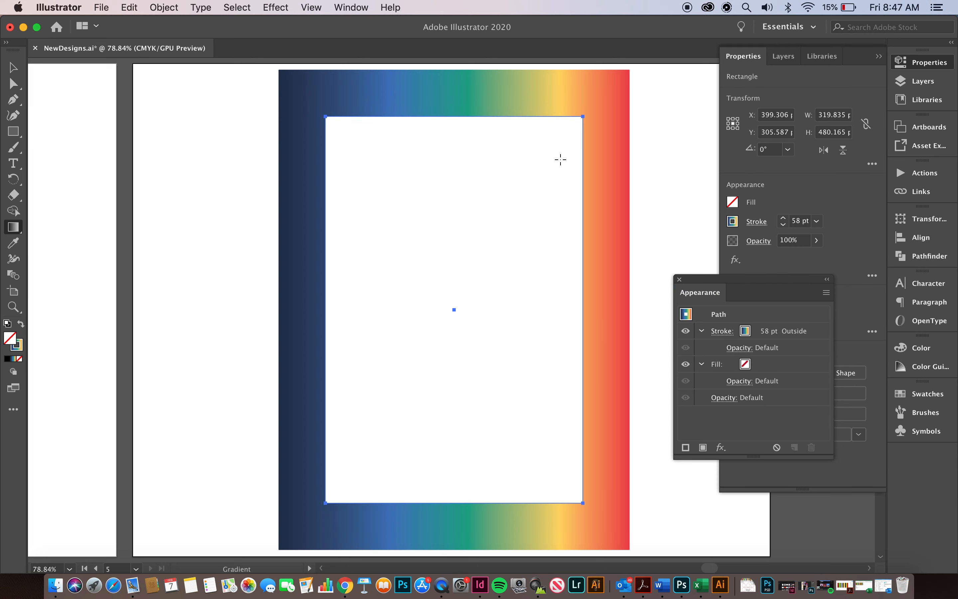
Step: Add a second stroke to the rectangle's appearance and align it to the inside of the path
{"action": "key", "text": "v"}
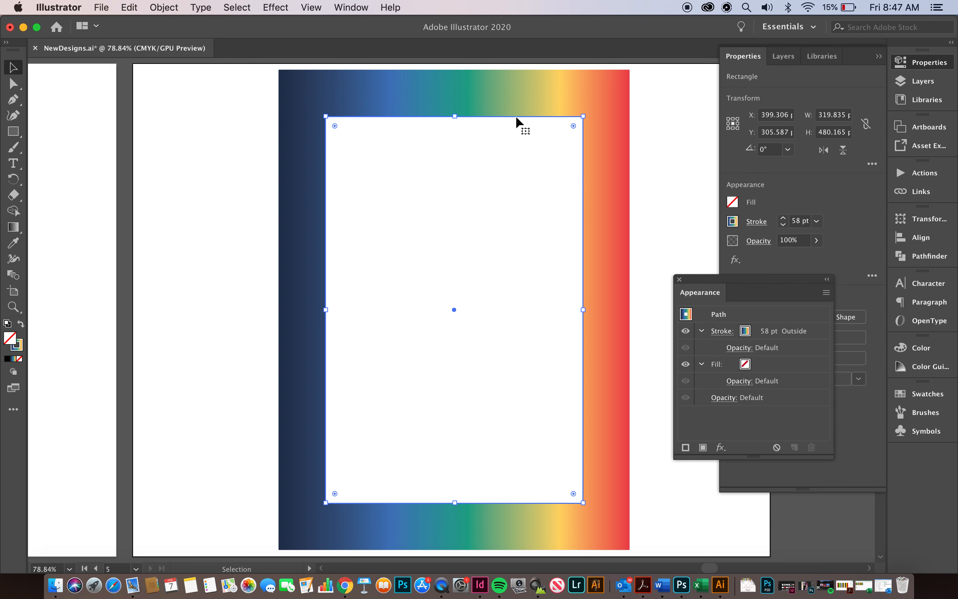
{"action": "left_click", "coordinate": [826, 293]}
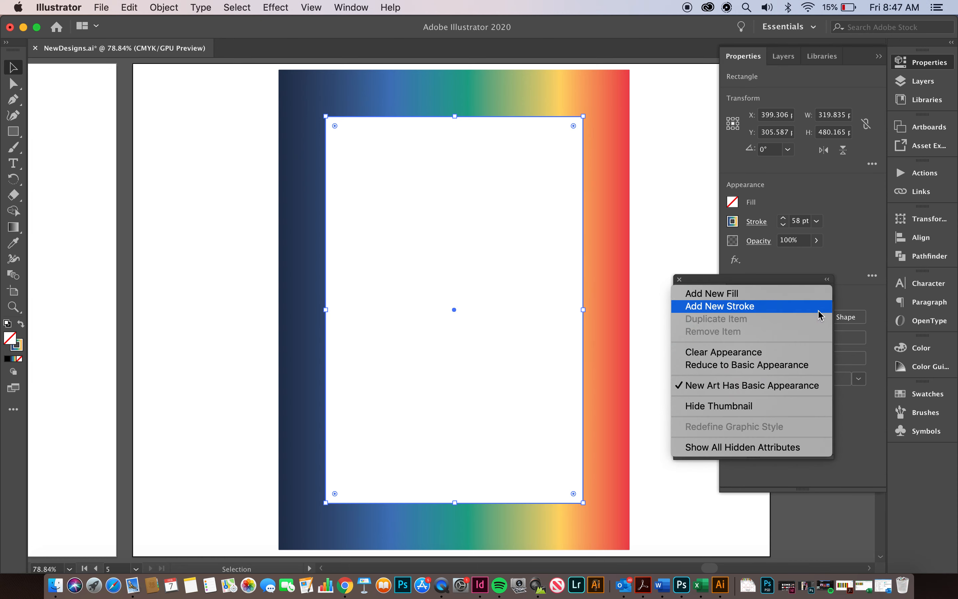
{"action": "left_click", "coordinate": [787, 307]}
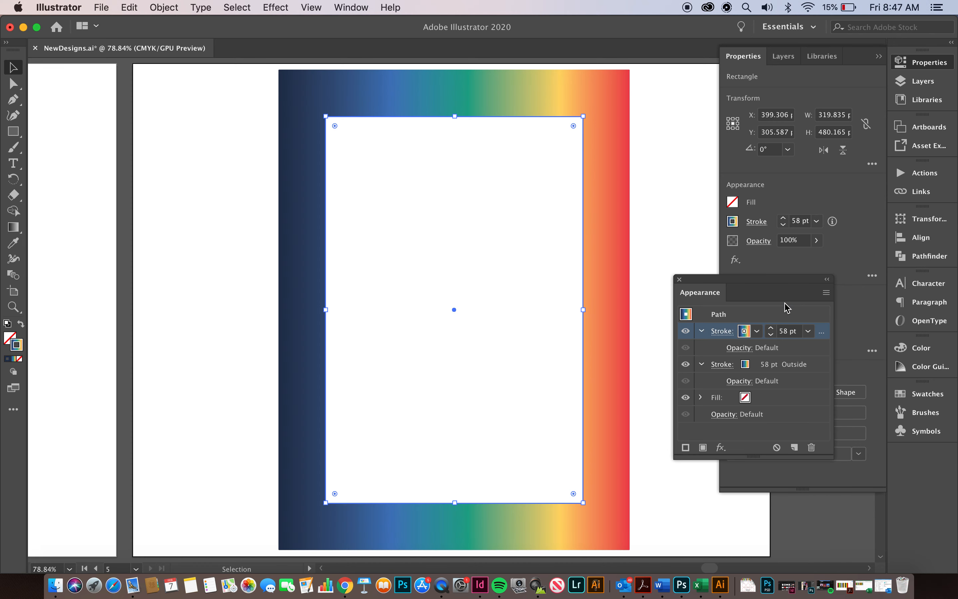
{"action": "left_click", "coordinate": [723, 332]}
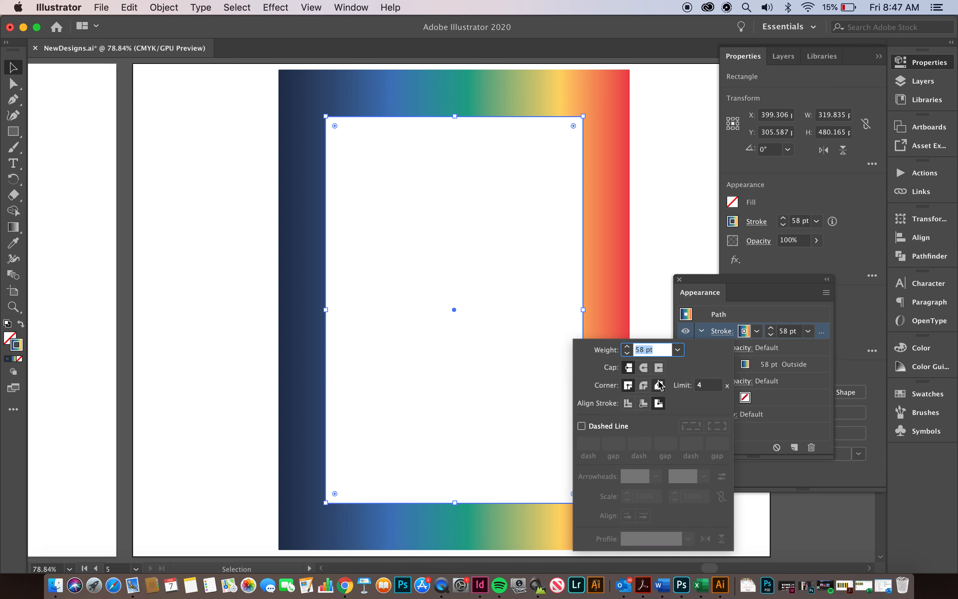
{"action": "left_click", "coordinate": [644, 403]}
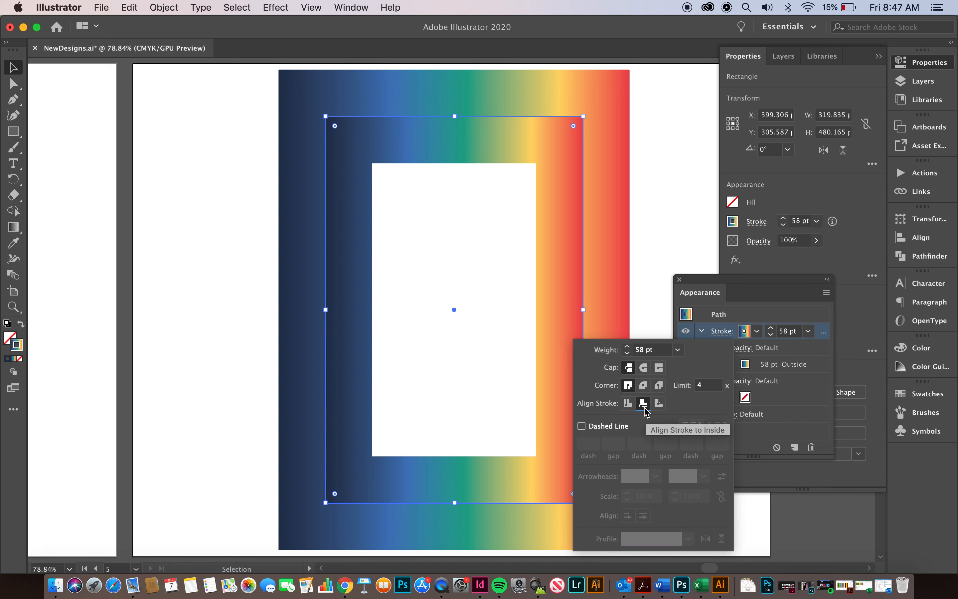
Step: Set the inner stroke's weight to 68 pt and close the stroke options and appearance list
{"action": "left_click", "coordinate": [627, 347]}
{"action": "left_click", "coordinate": [628, 347]}
{"action": "left_click", "coordinate": [627, 347]}
{"action": "left_click", "coordinate": [627, 347]}
{"action": "left_click", "coordinate": [627, 347]}
{"action": "left_click", "coordinate": [627, 347]}
{"action": "left_click", "coordinate": [628, 347]}
{"action": "left_click", "coordinate": [627, 347]}
{"action": "left_click", "coordinate": [627, 347]}
{"action": "left_click", "coordinate": [627, 347]}
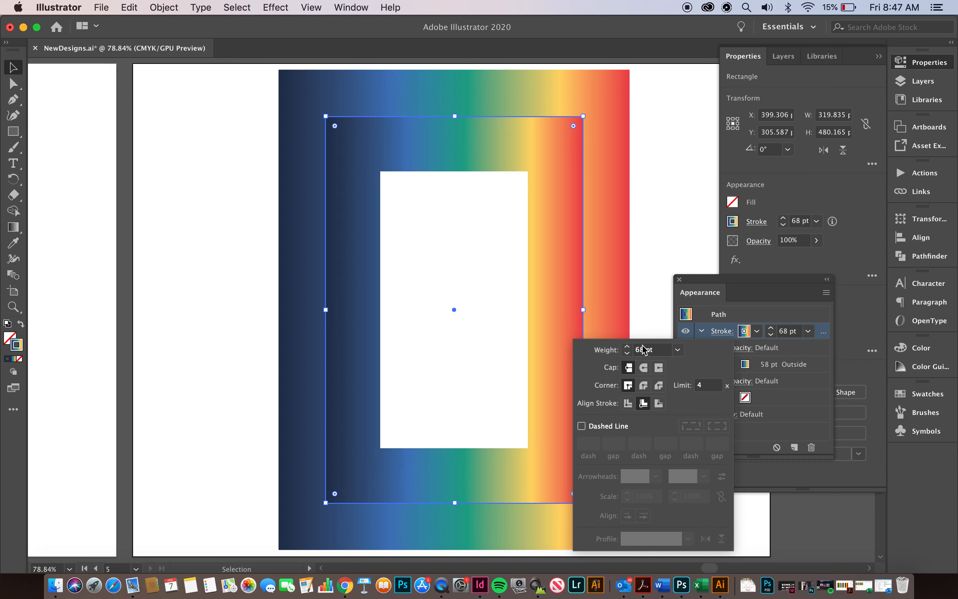
{"action": "left_click", "coordinate": [744, 331]}
{"action": "left_click", "coordinate": [745, 332]}
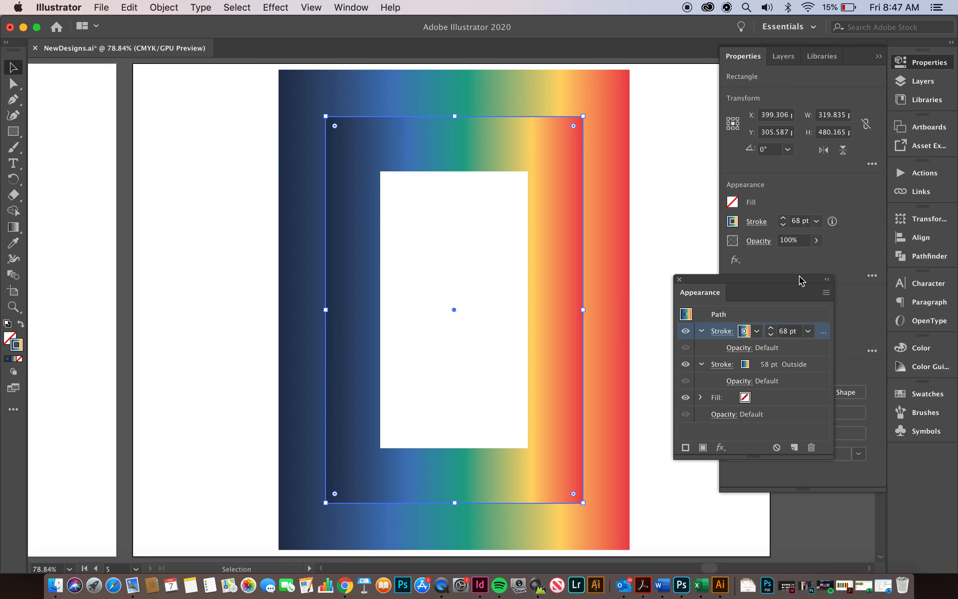
{"action": "left_click", "coordinate": [679, 279]}
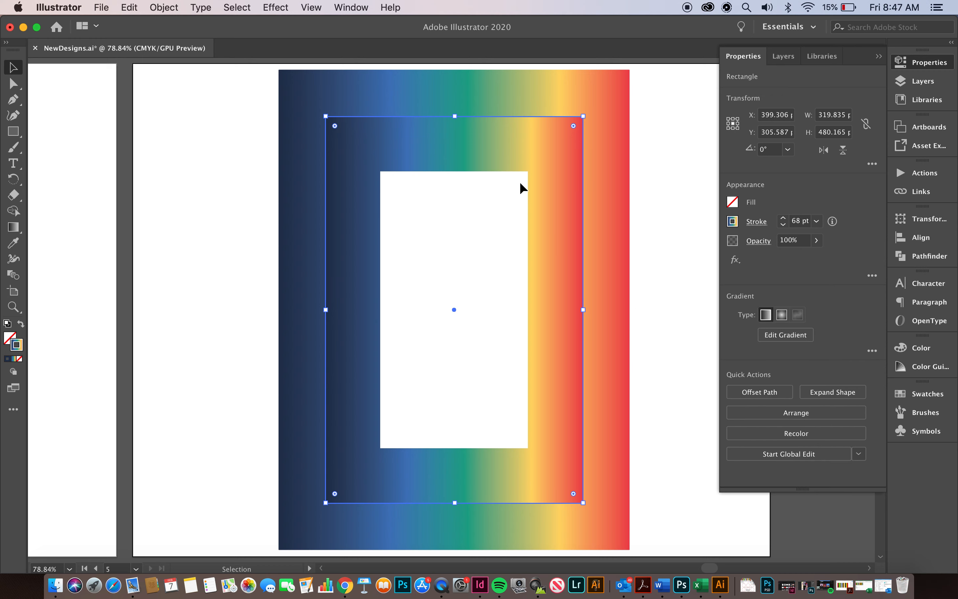
Step: Move the rectangle slightly up and to the left on the artboard and strongly round all four corners
{"action": "left_click", "coordinate": [677, 190]}
{"action": "key", "text": "super+minus"}
{"action": "key", "text": "super+minus"}
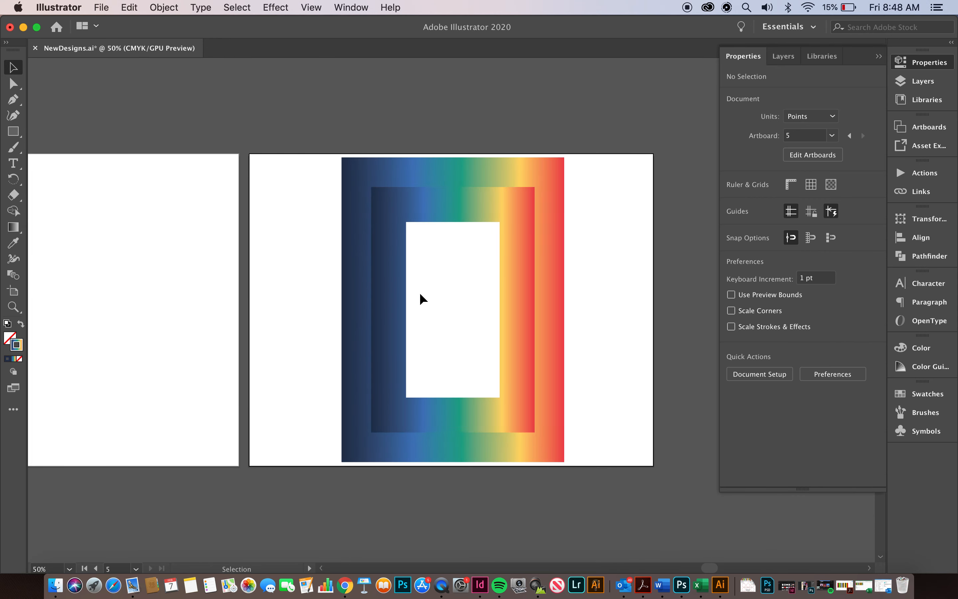
{"action": "left_click_drag", "start_coordinate": [533, 215], "coordinate": [450, 248]}
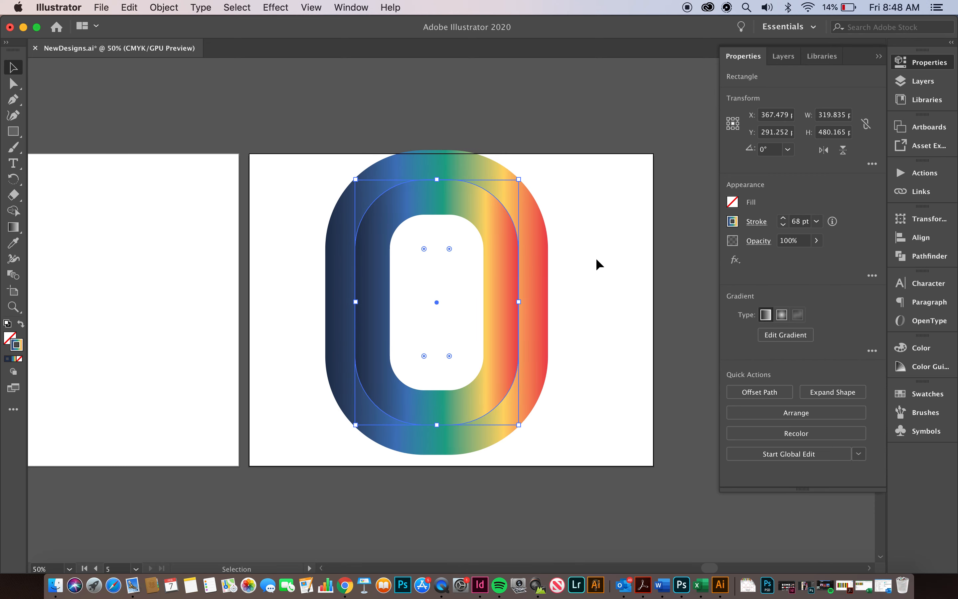
{"action": "left_click", "coordinate": [591, 258]}
Step: Review the rounded rectangle's stroke options, then open its full appearance list and look through the swatches for the inner stroke
{"action": "left_click", "coordinate": [492, 251]}
{"action": "left_click", "coordinate": [754, 225]}
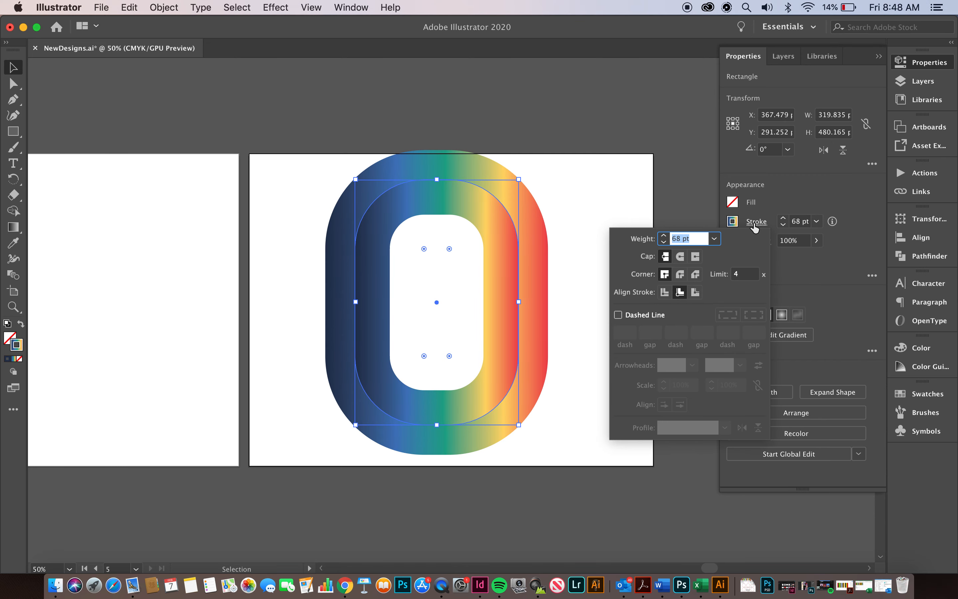
{"action": "left_click", "coordinate": [757, 225]}
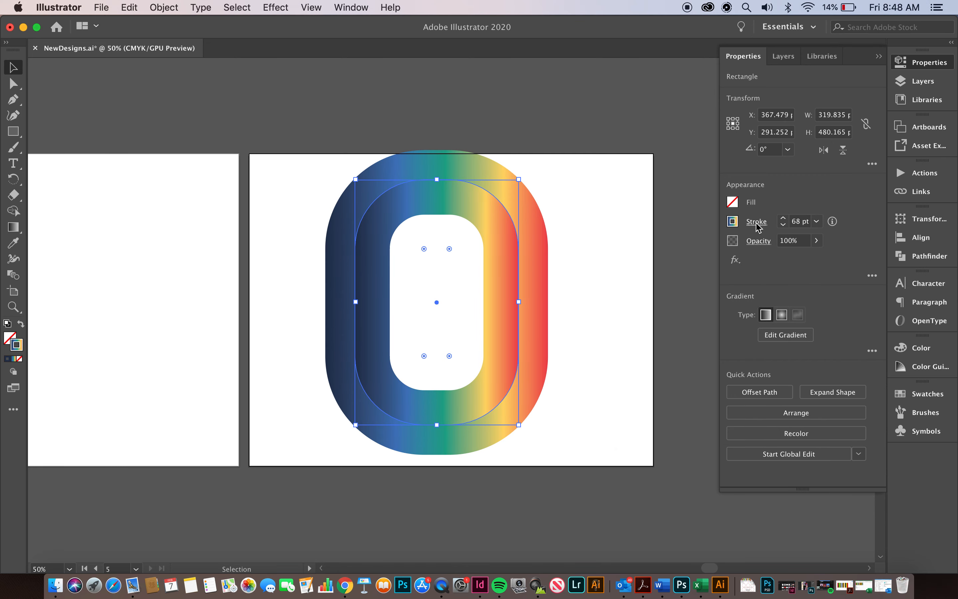
{"action": "left_click", "coordinate": [874, 276]}
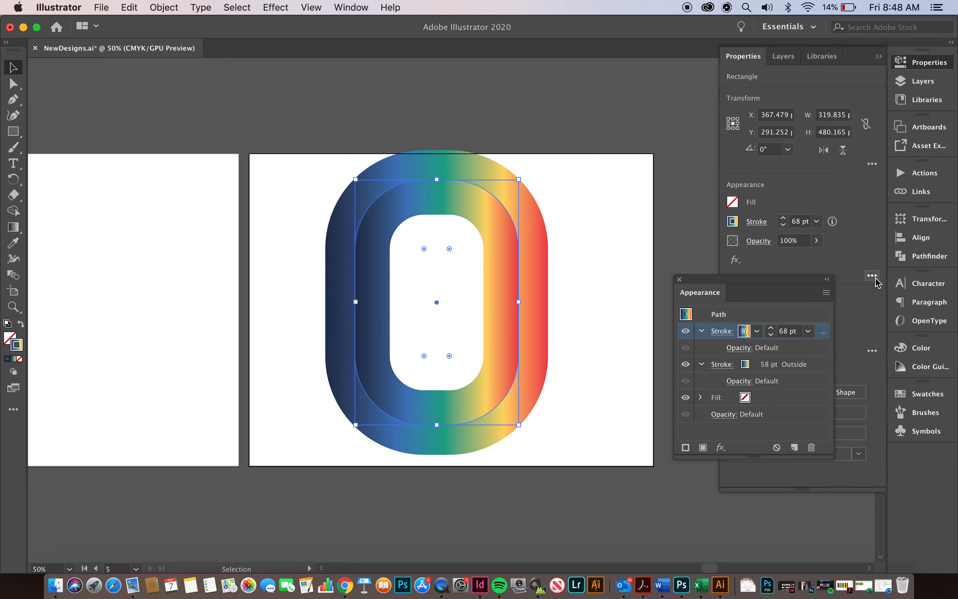
{"action": "left_click", "coordinate": [743, 335]}
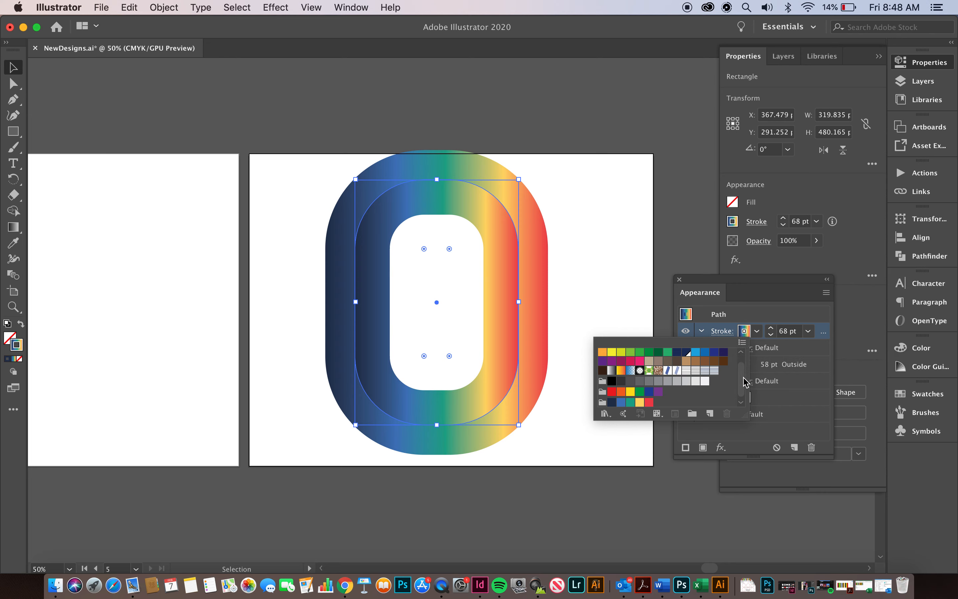
{"action": "scroll", "coordinate": [743, 378], "scroll_direction": "up", "scroll_amount": 2}
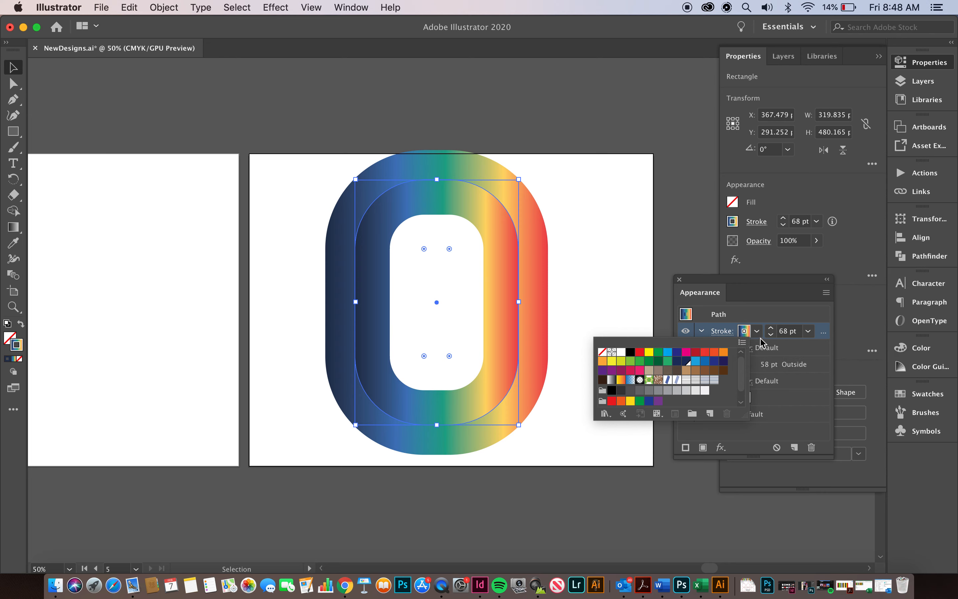
{"action": "left_click", "coordinate": [749, 334]}
{"action": "left_click", "coordinate": [748, 334]}
{"action": "left_click", "coordinate": [748, 335]}
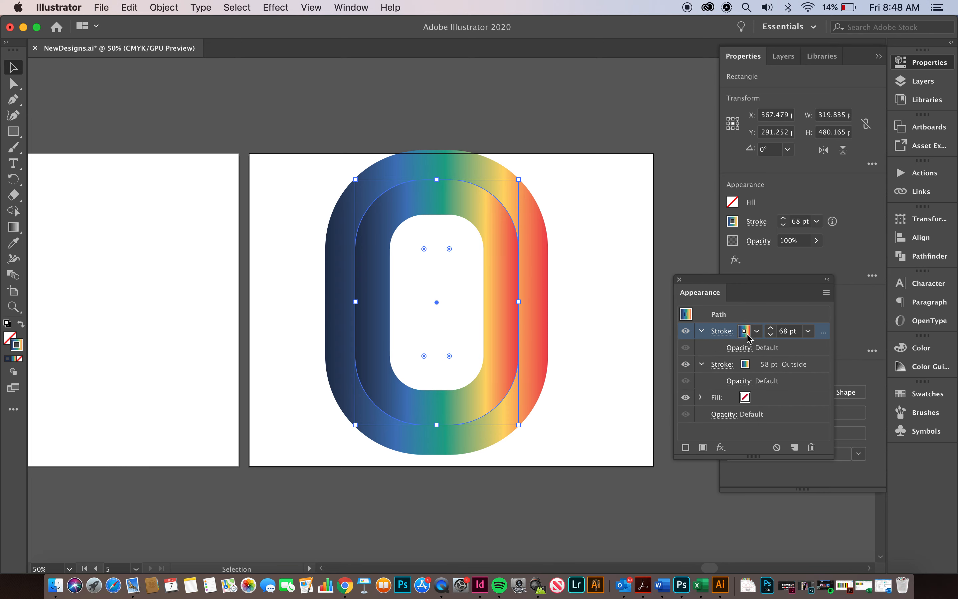
Step: Reverse the inner stroke's linear gradient so it runs from red to dark blue, and deselect the shape
{"action": "left_click", "coordinate": [855, 338]}
{"action": "left_click", "coordinate": [796, 336]}
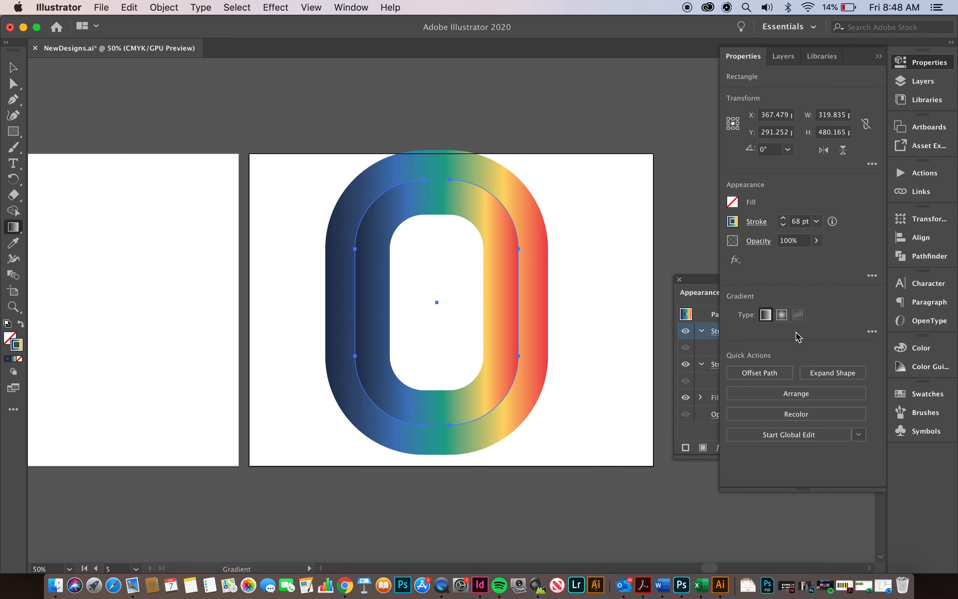
{"action": "left_click", "coordinate": [873, 331]}
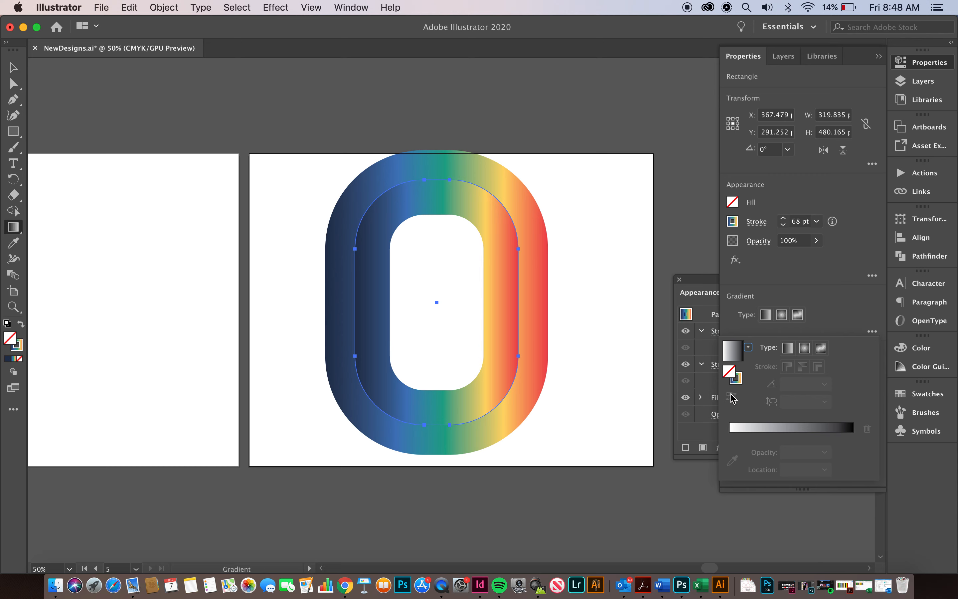
{"action": "left_click", "coordinate": [736, 378]}
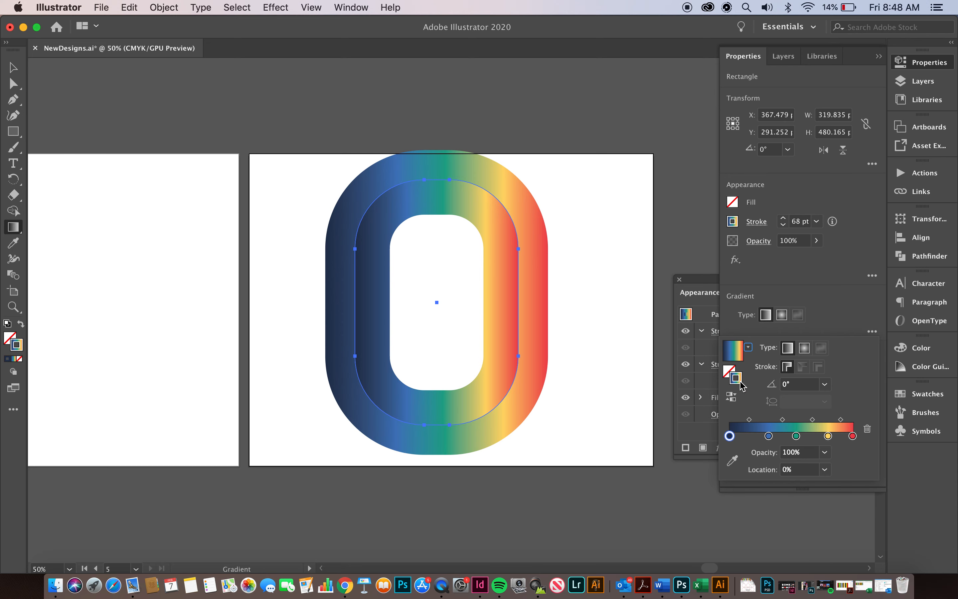
{"action": "left_click", "coordinate": [734, 397]}
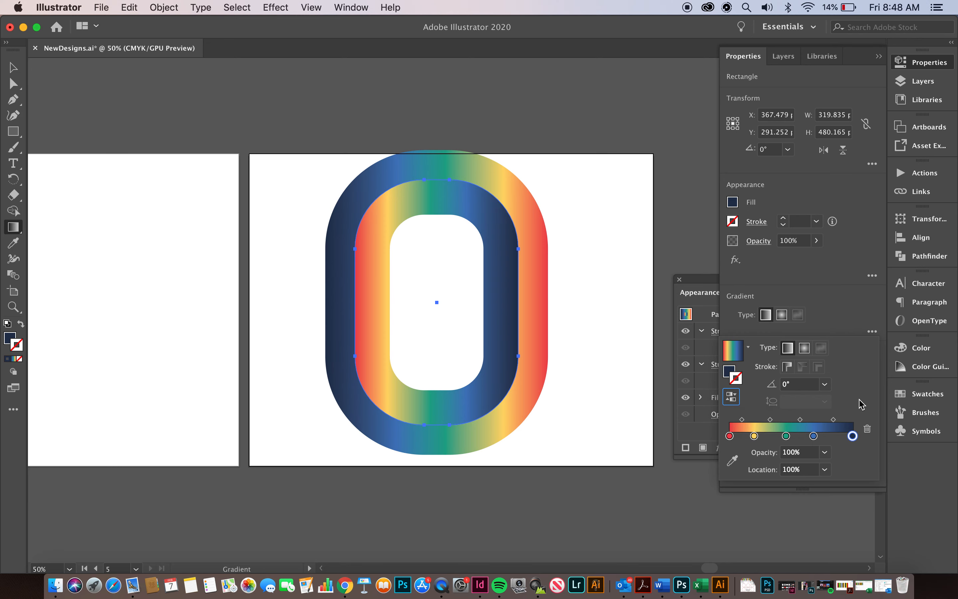
{"action": "left_click", "coordinate": [871, 332]}
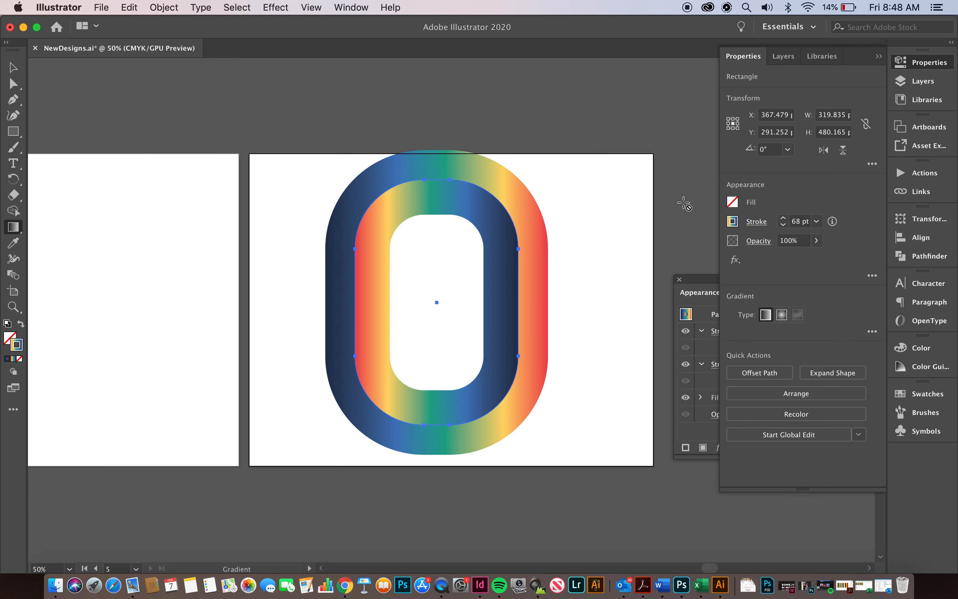
{"action": "key", "text": "v"}
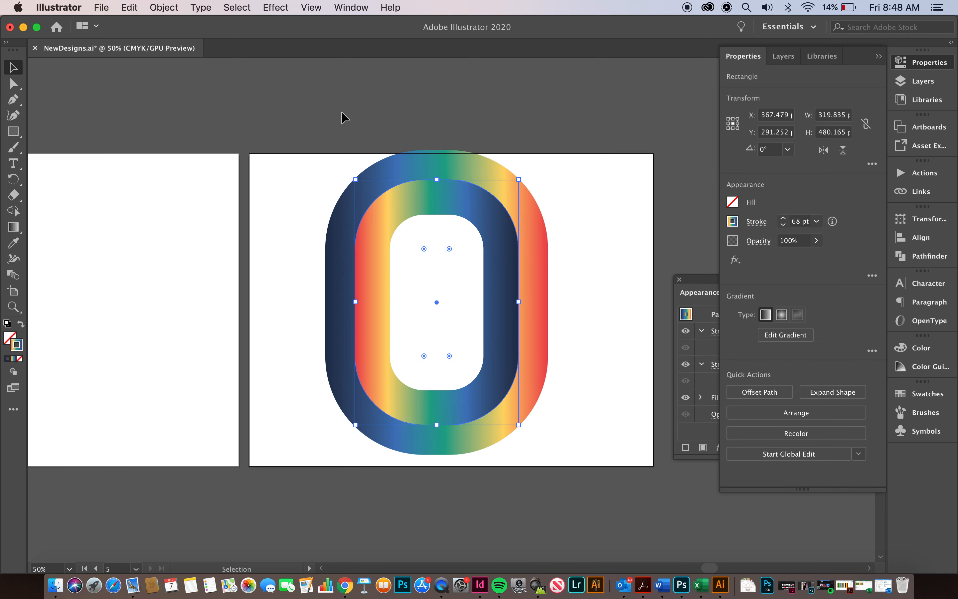
{"action": "left_click", "coordinate": [341, 111]}
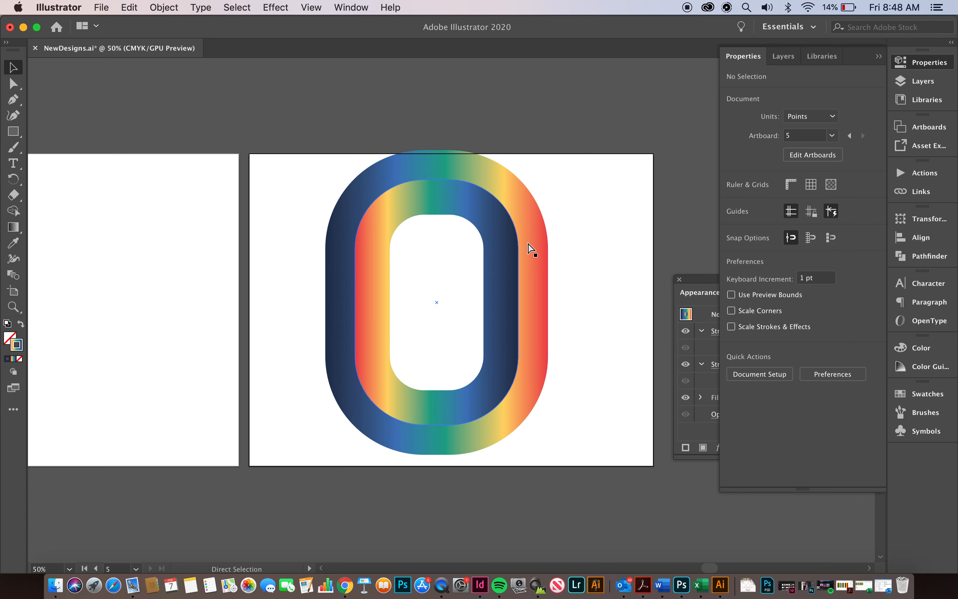
Step: Scale the rounded rectangle down to about 270 by 355 pt near the artboard's lower left and reduce its corner rounding
{"action": "key", "text": "super+minus"}
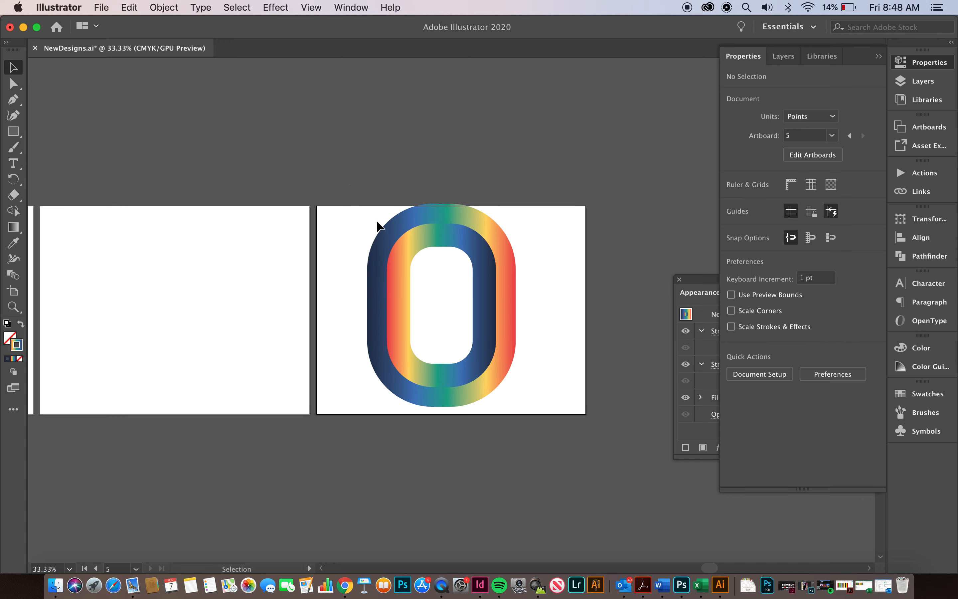
{"action": "left_click", "coordinate": [469, 239]}
{"action": "mouse_move", "coordinate": [469, 239]}
{"action": "left_mouse_down"}
{"action": "mouse_move", "coordinate": [423, 237]}
{"action": "mouse_move", "coordinate": [439, 296]}
{"action": "mouse_move", "coordinate": [435, 265]}
{"action": "left_mouse_up"}
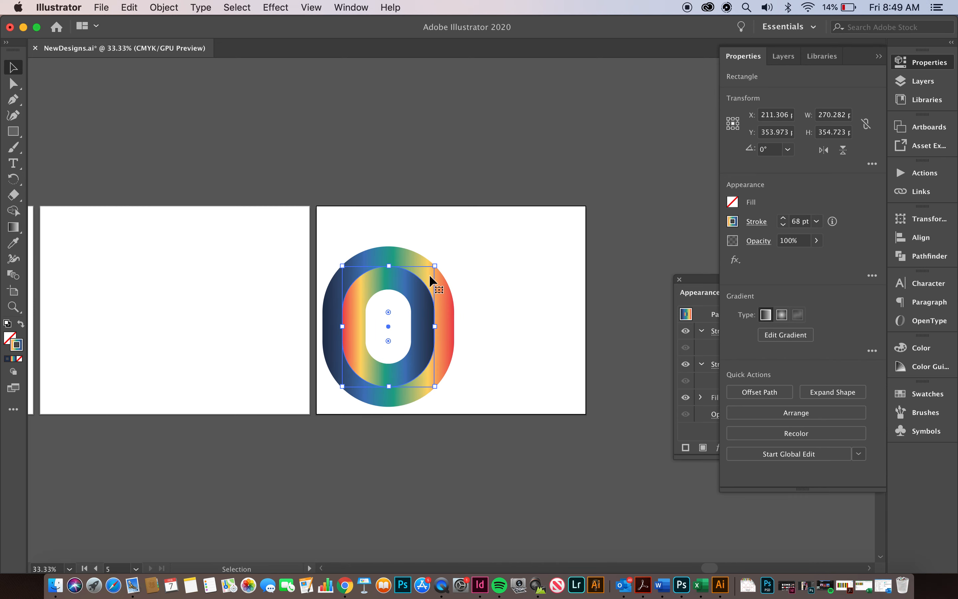
{"action": "left_click_drag", "start_coordinate": [387, 318], "coordinate": [400, 282]}
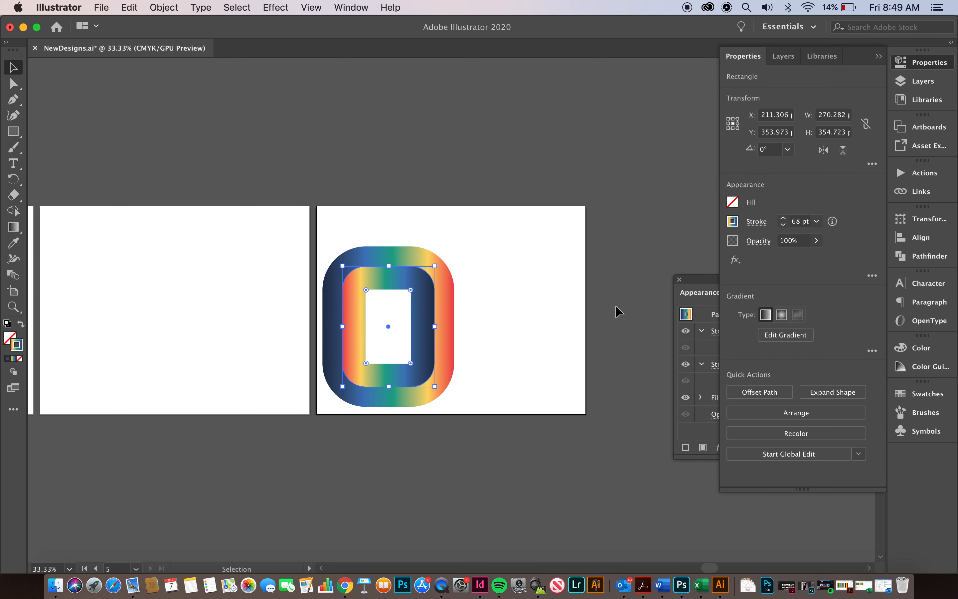
{"action": "left_click", "coordinate": [546, 300]}
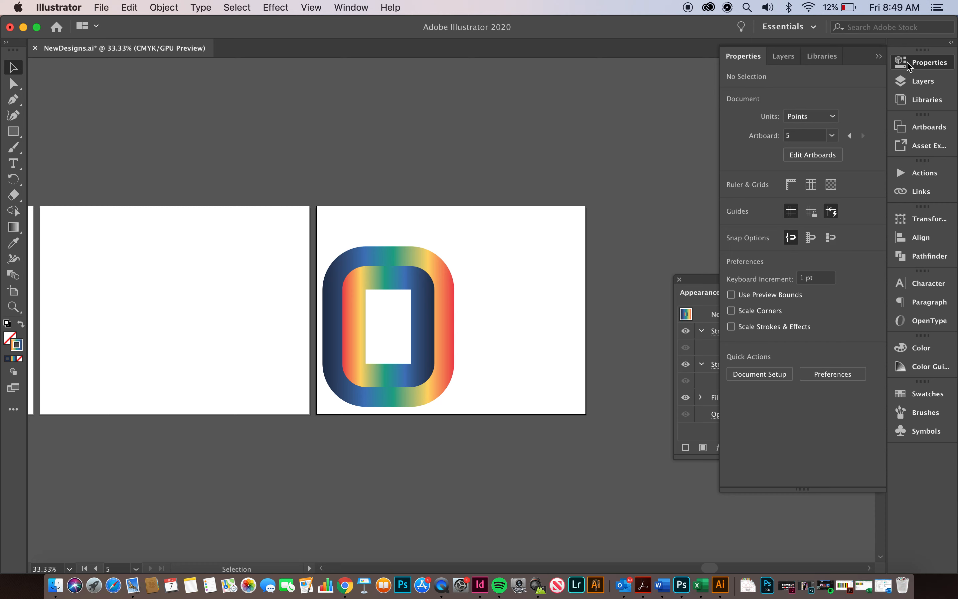
Step: Close the floating appearance list and reselect the rounded rectangle with its object properties displayed
{"action": "left_click", "coordinate": [884, 63]}
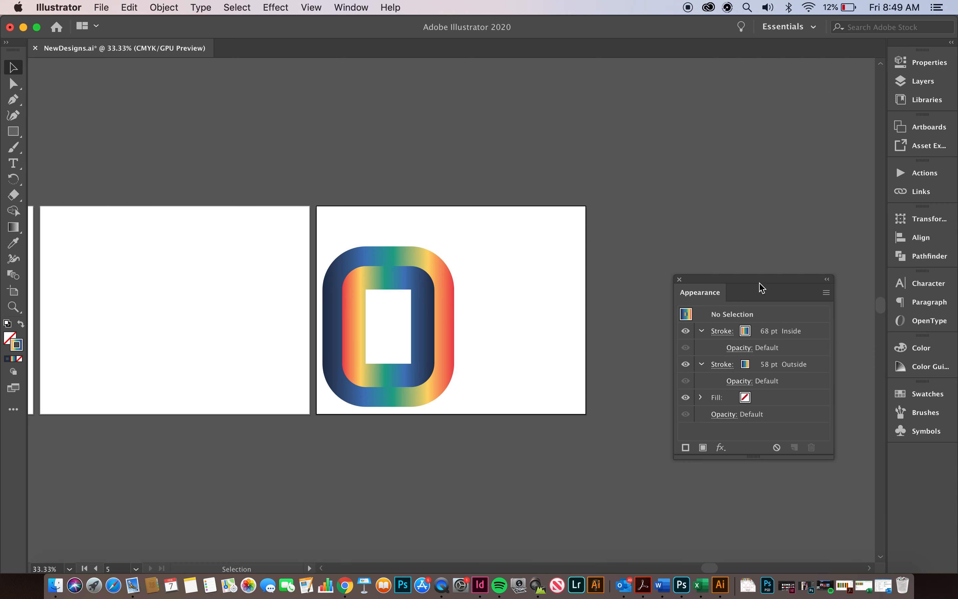
{"action": "left_click", "coordinate": [680, 280]}
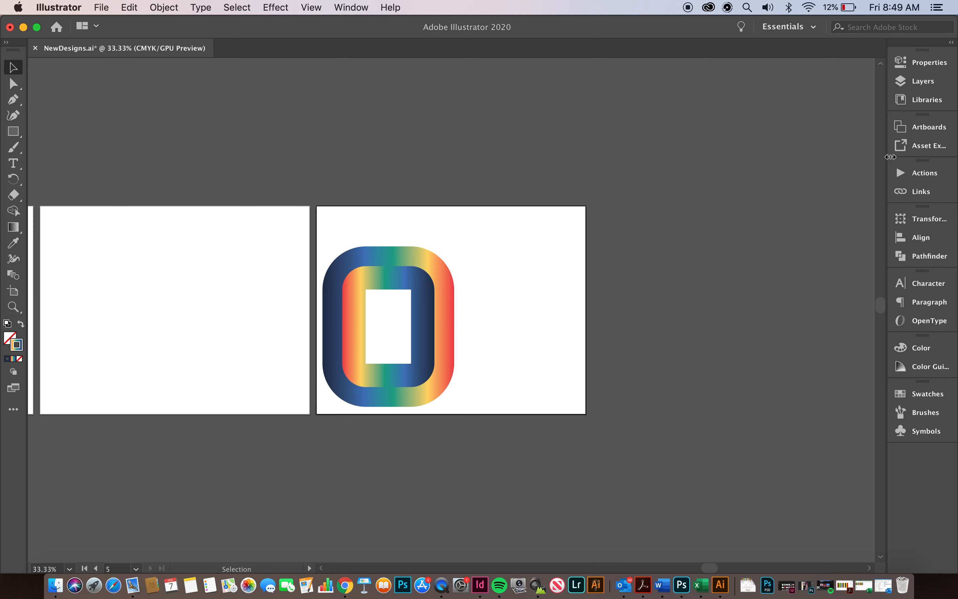
{"action": "left_click", "coordinate": [927, 67]}
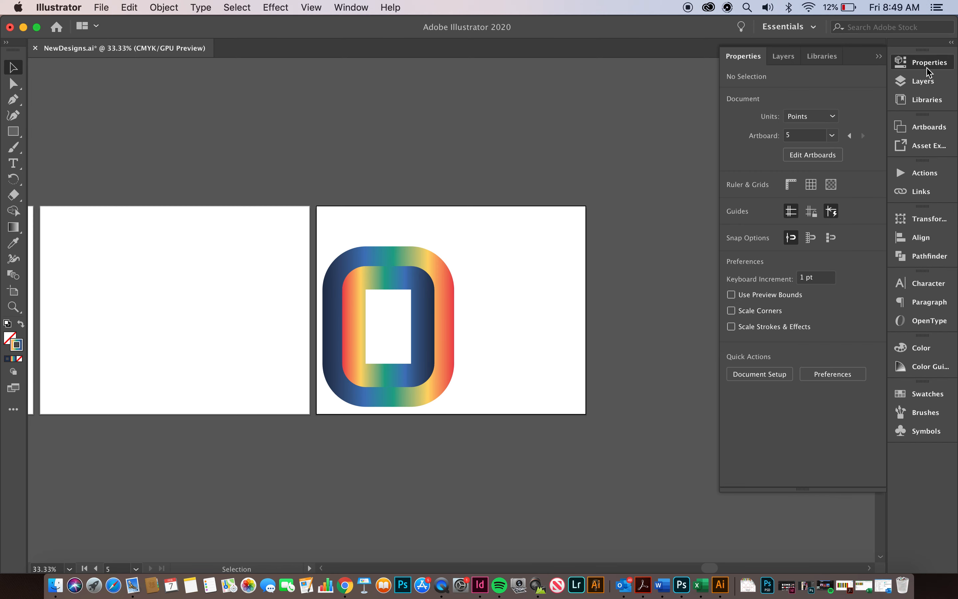
{"action": "left_click", "coordinate": [435, 303]}
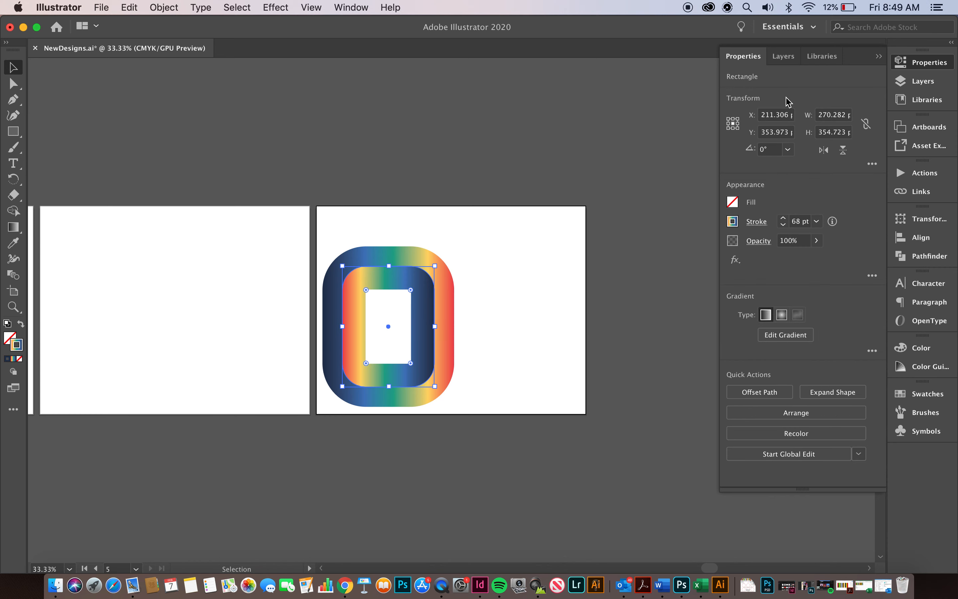